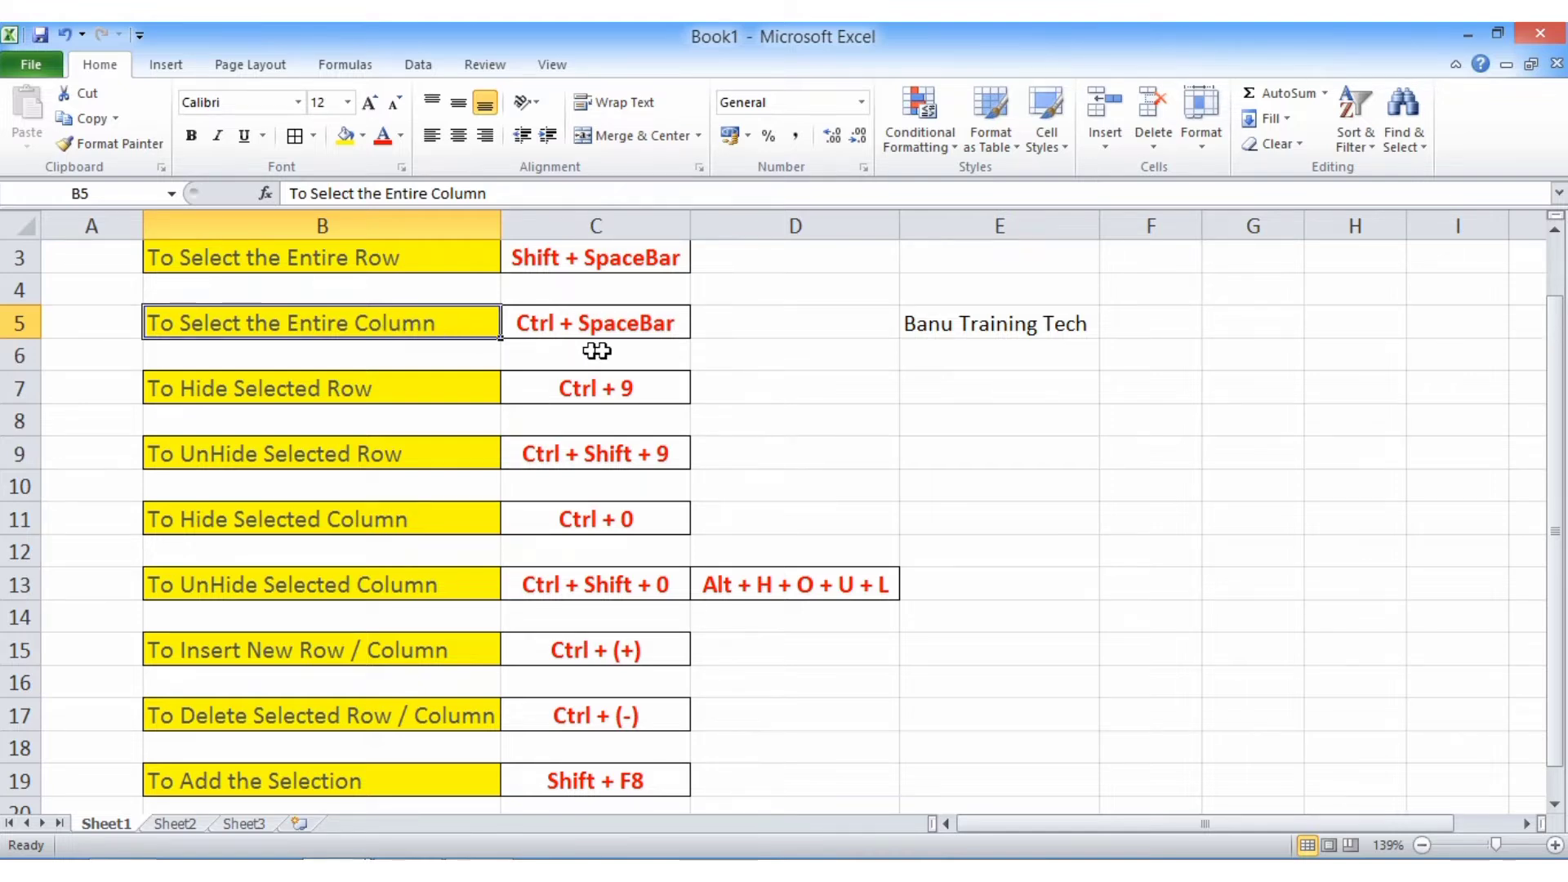
- Select the entire column E starting from cell E3
left_click(633, 324)
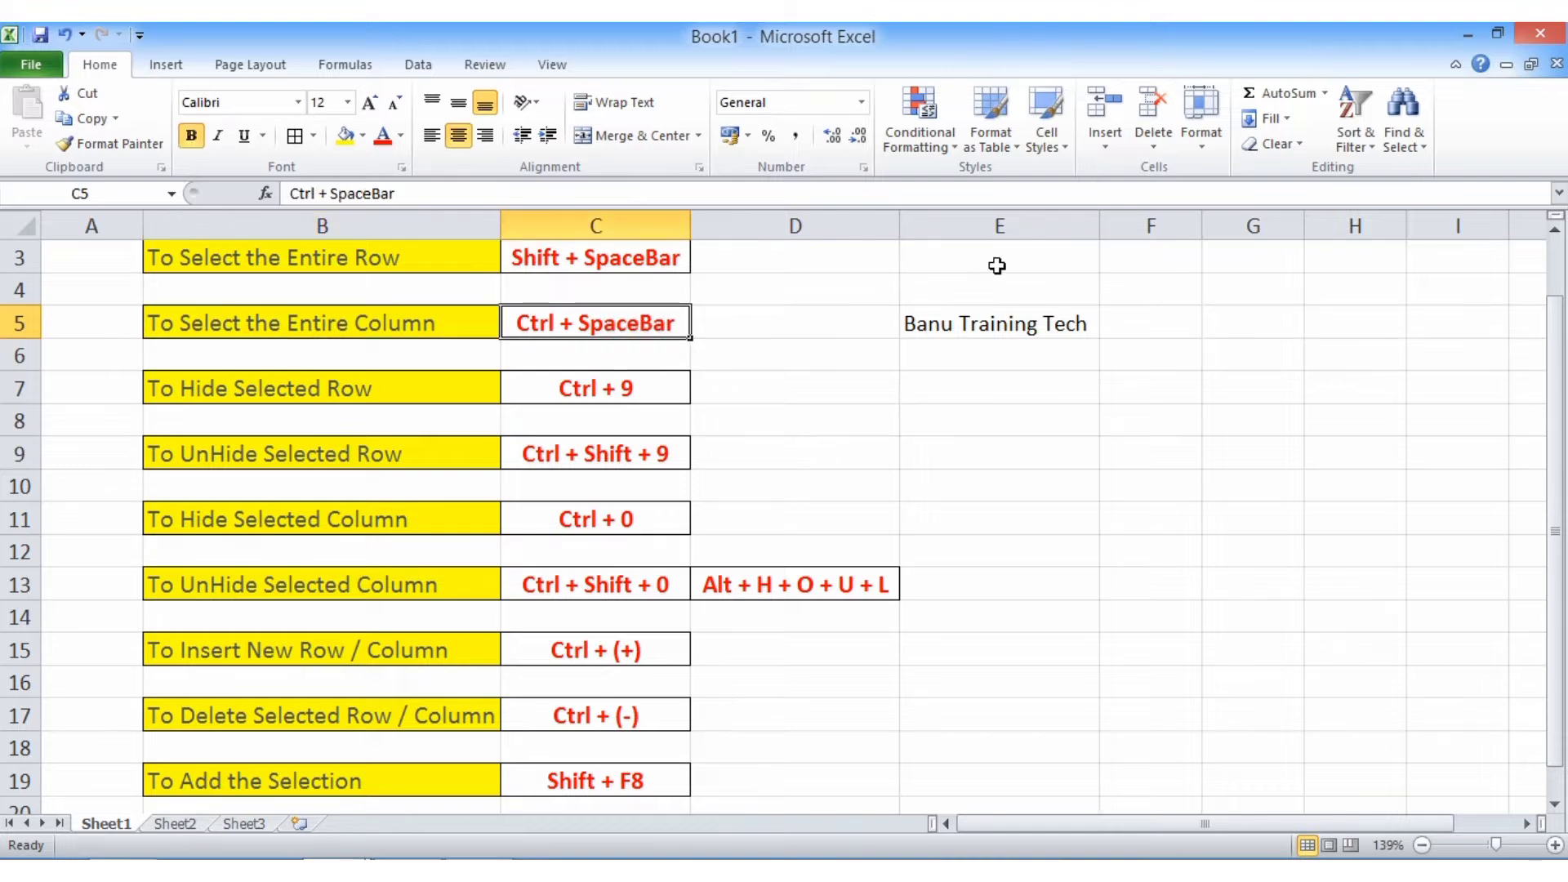
left_click(997, 266)
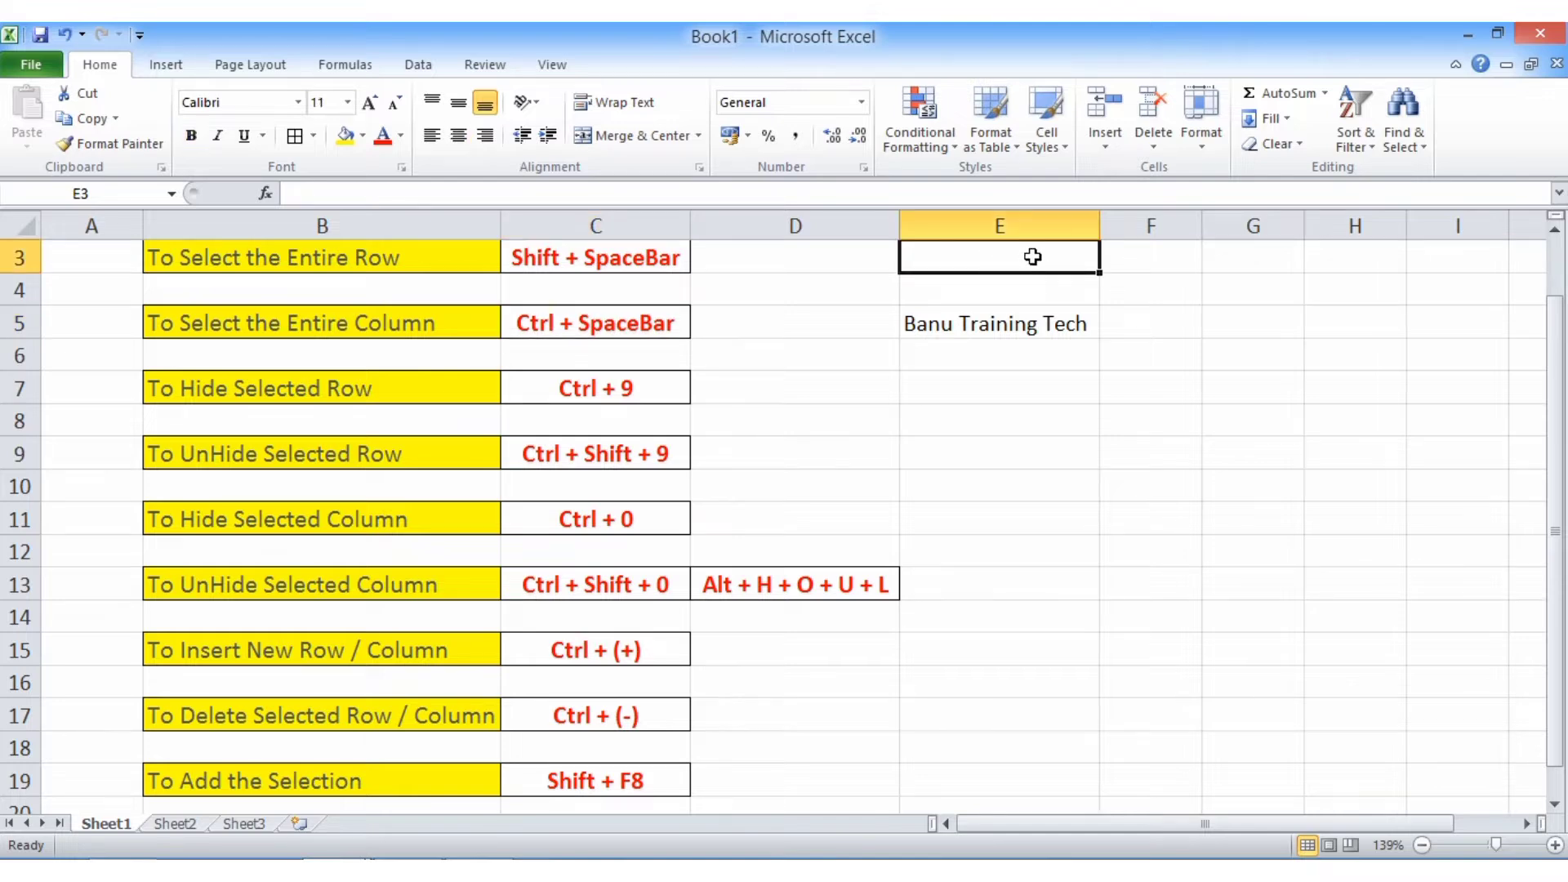
key("ctrl+space")
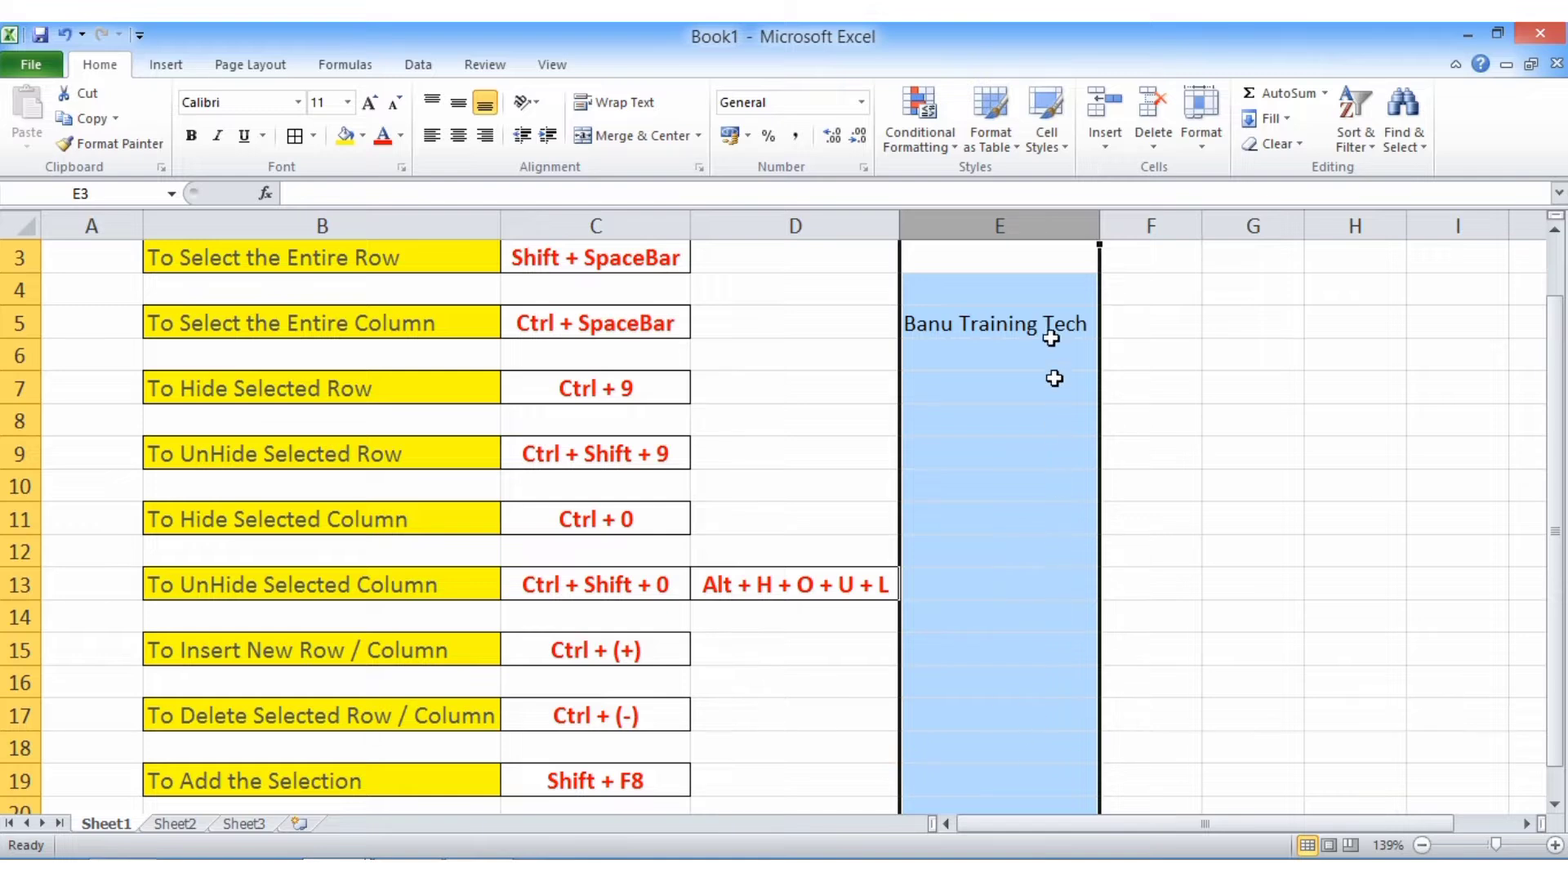
- Hide row 5 with cell A5 selected, and unhide the row again
left_click(396, 397)
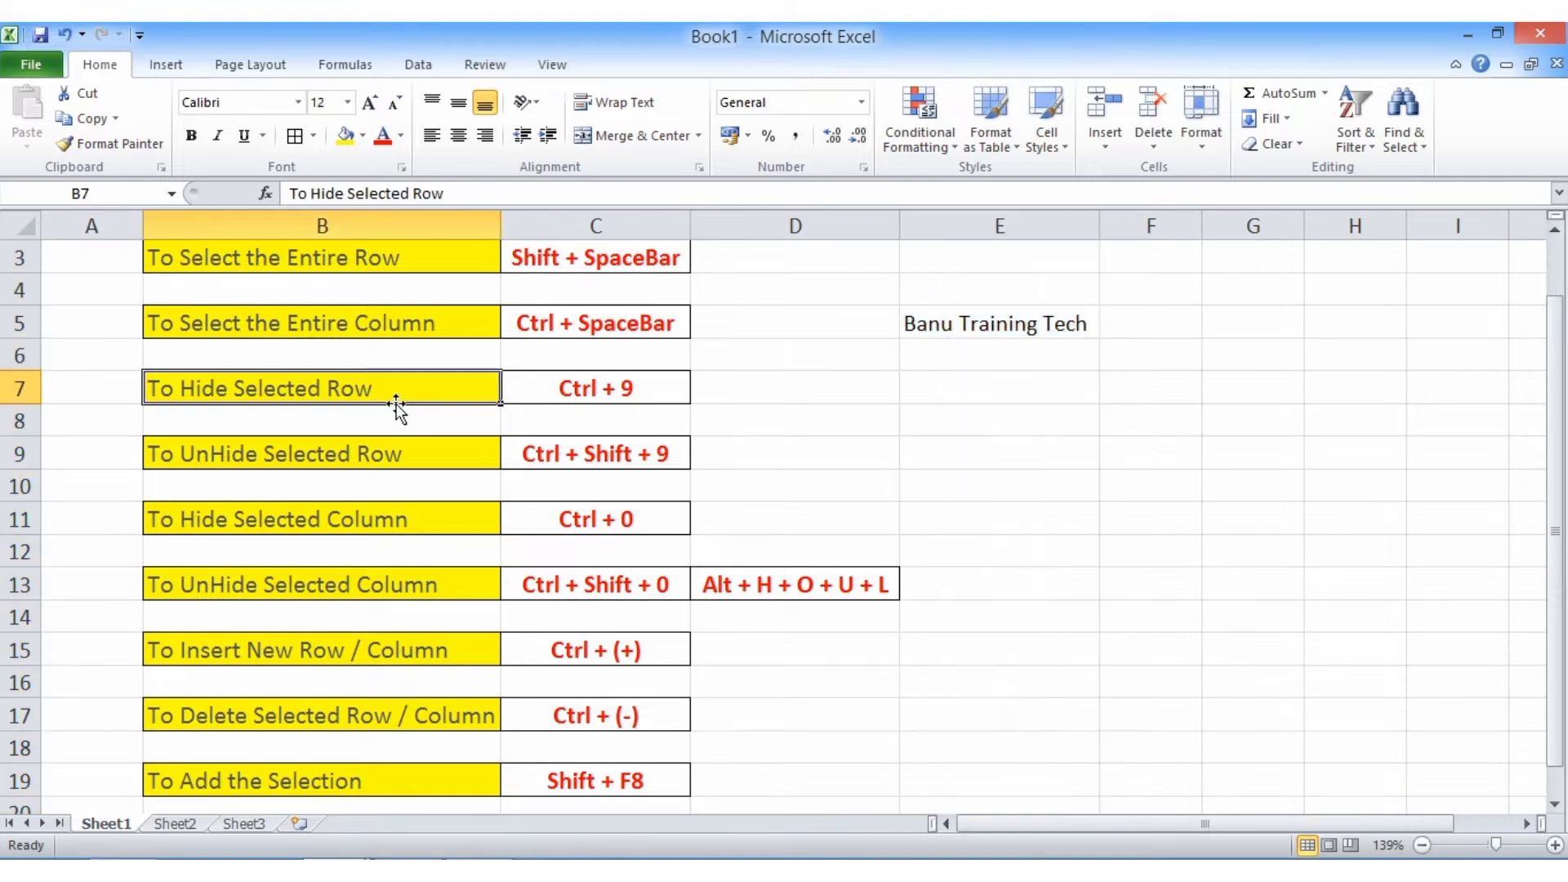
left_click(587, 394)
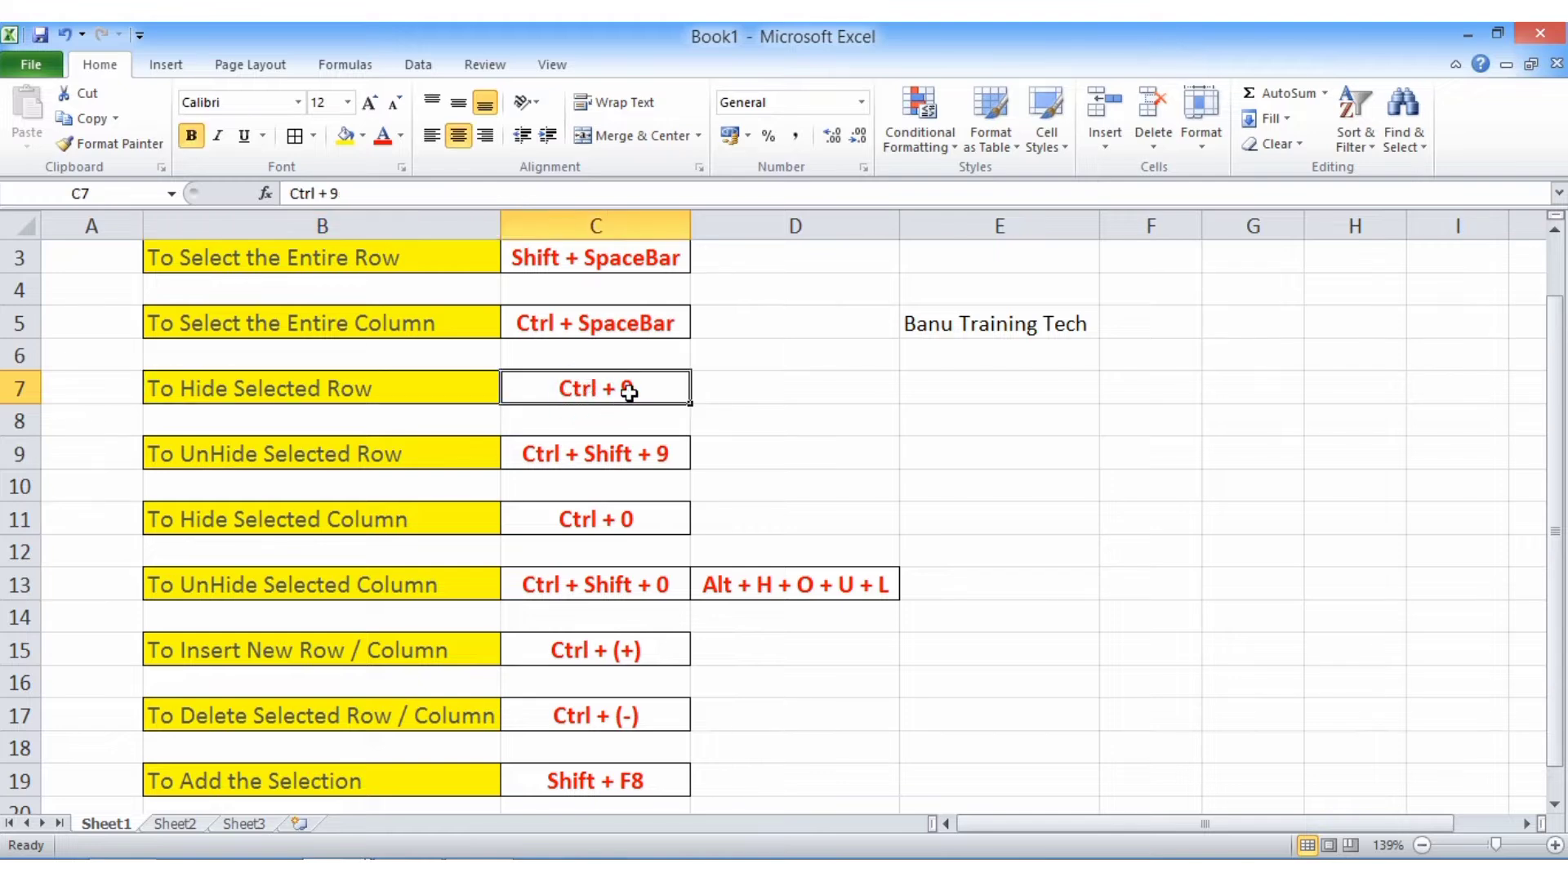
left_click(124, 327)
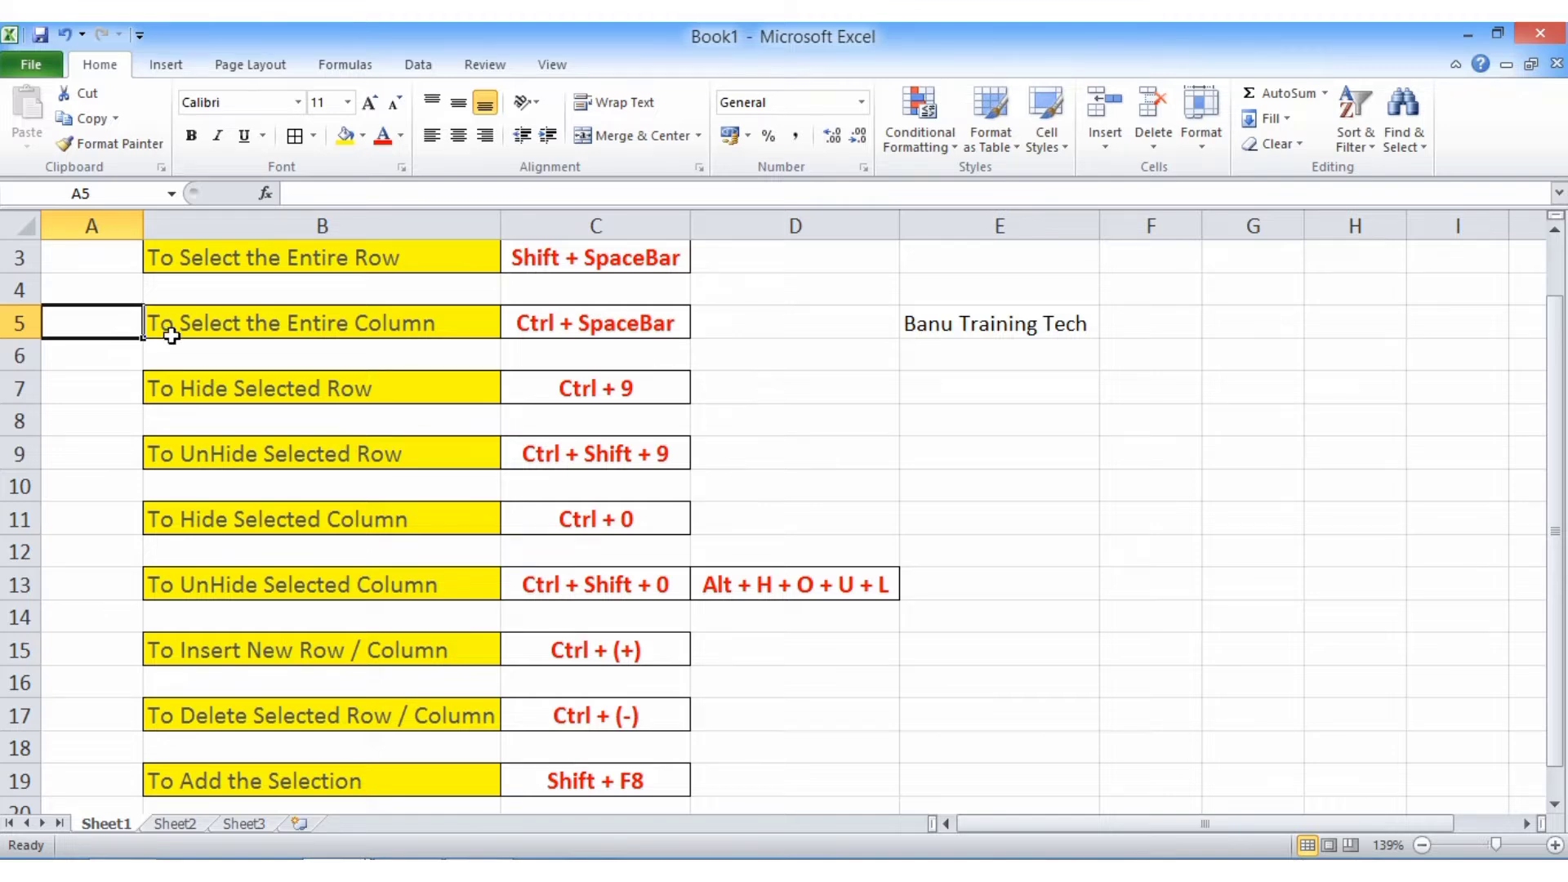
key("ctrl+9")
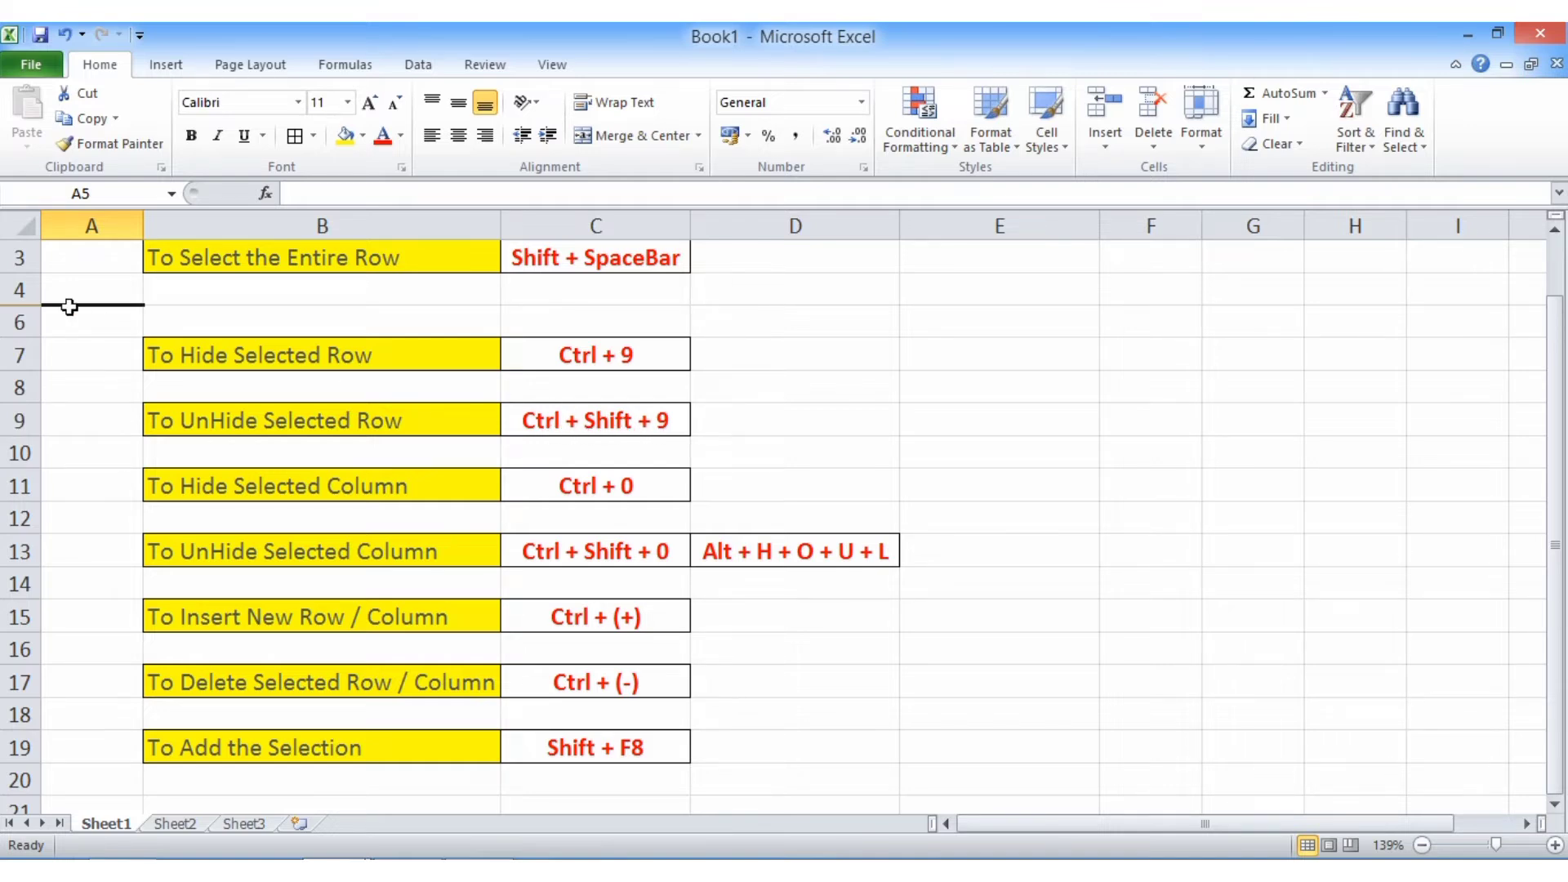
key("ctrl+shift+9")
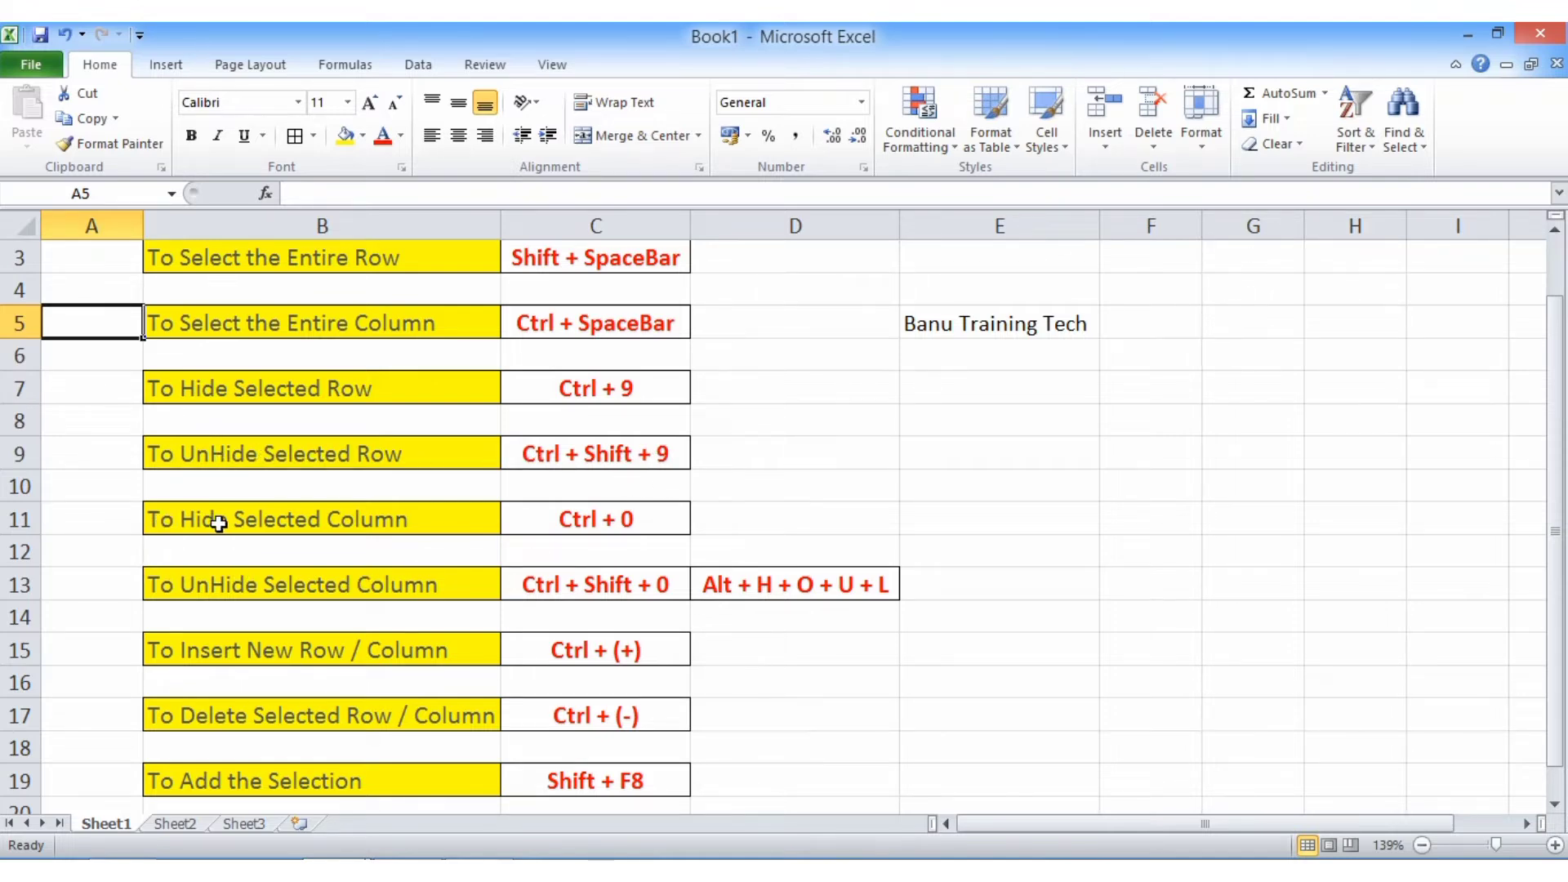
- Hide column E, which contains the text Banu Training Tech
left_click(570, 525)
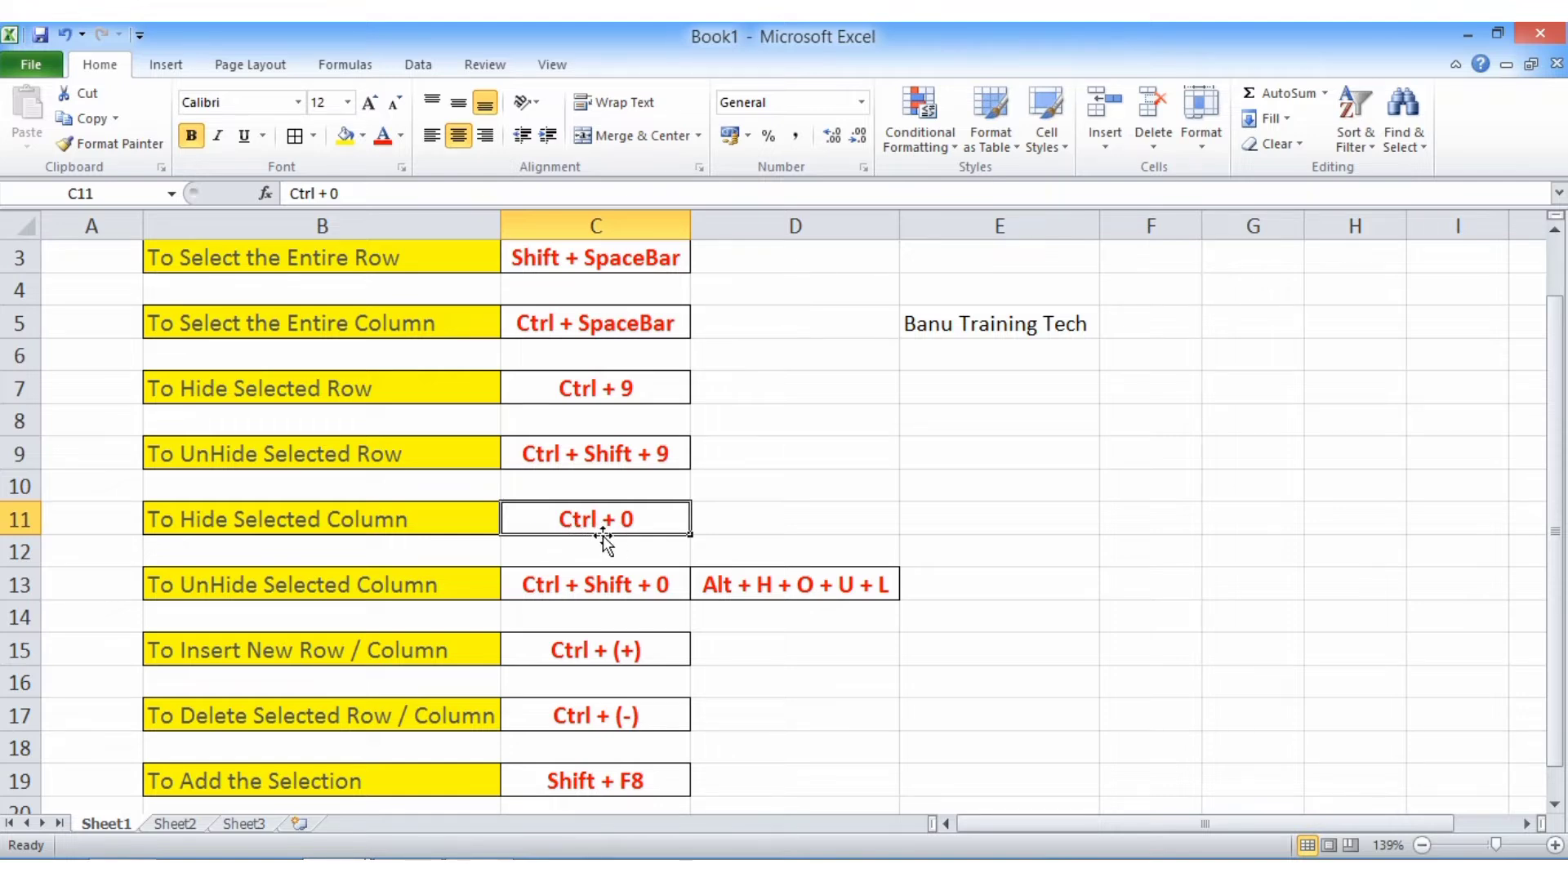
left_click(933, 330)
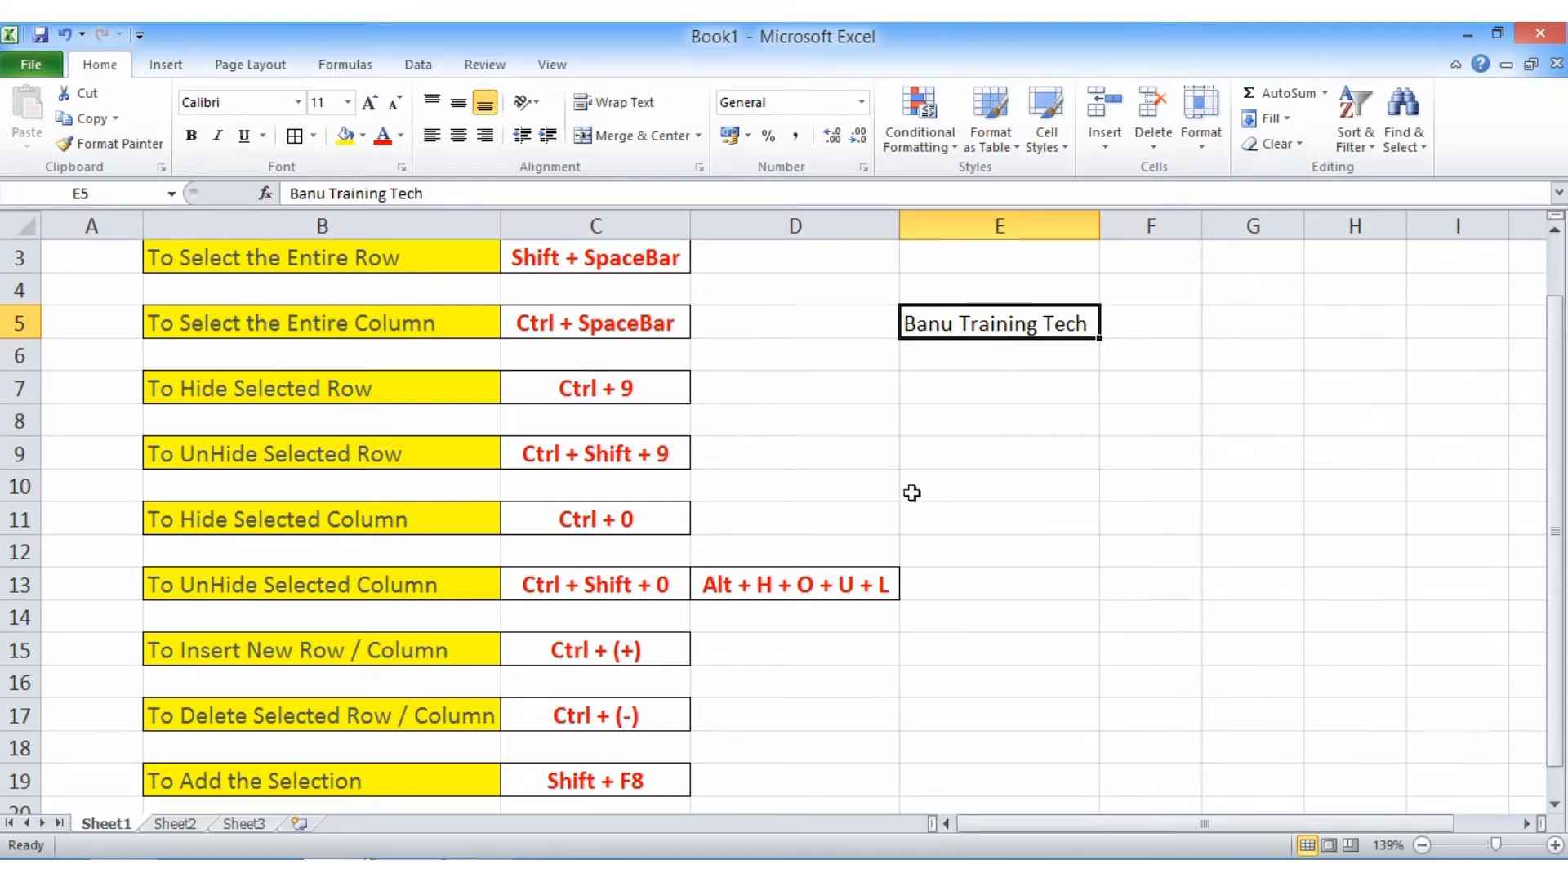
key("ctrl+0")
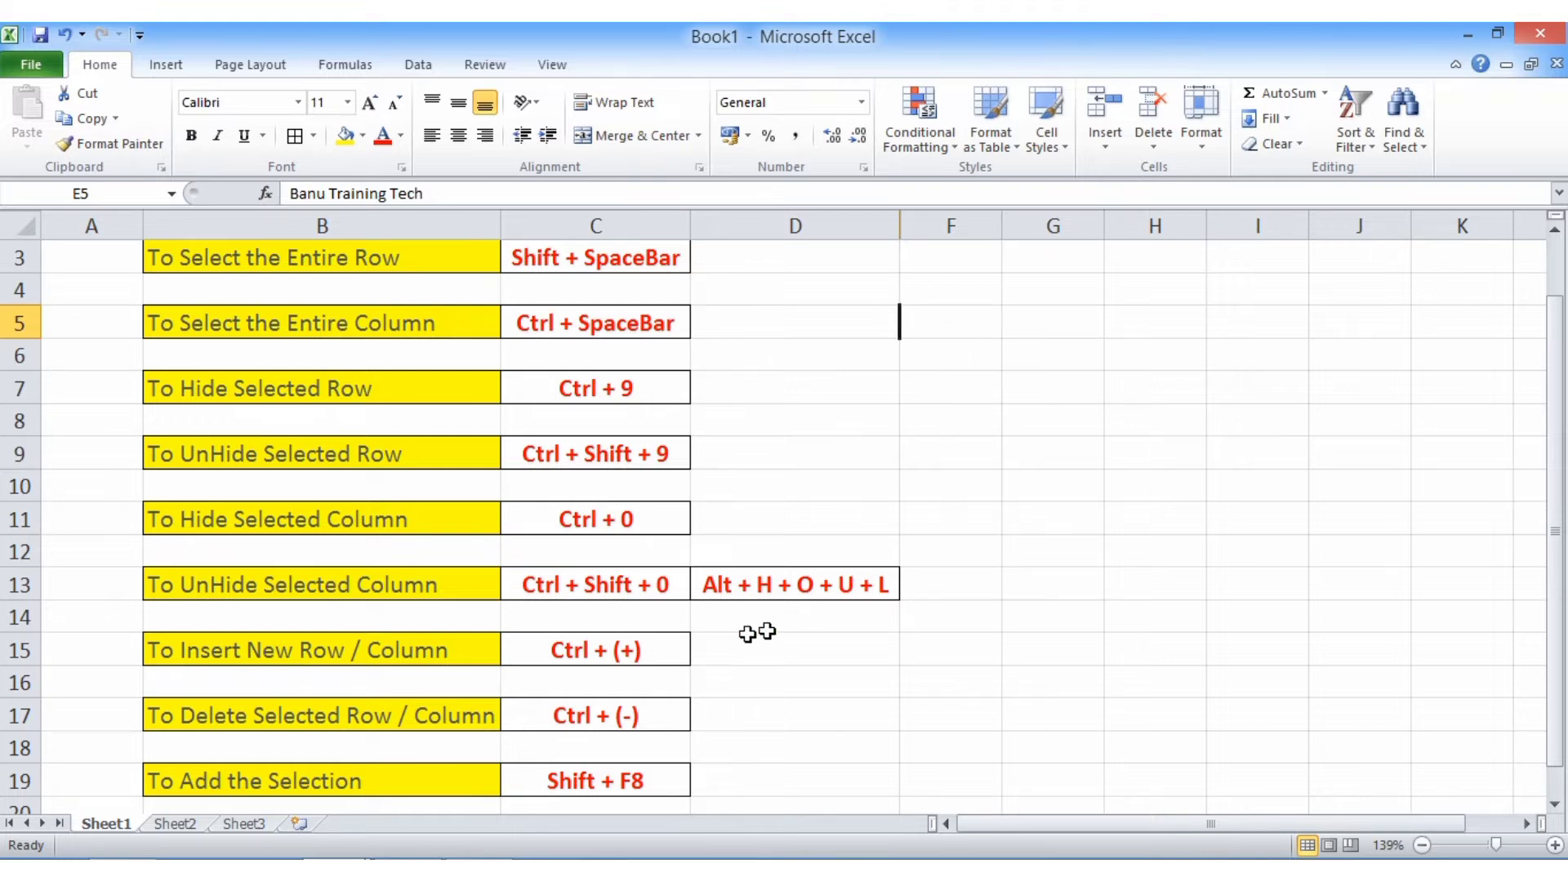
- Try to unhide column E with only cell D13 selected
left_click(736, 586)
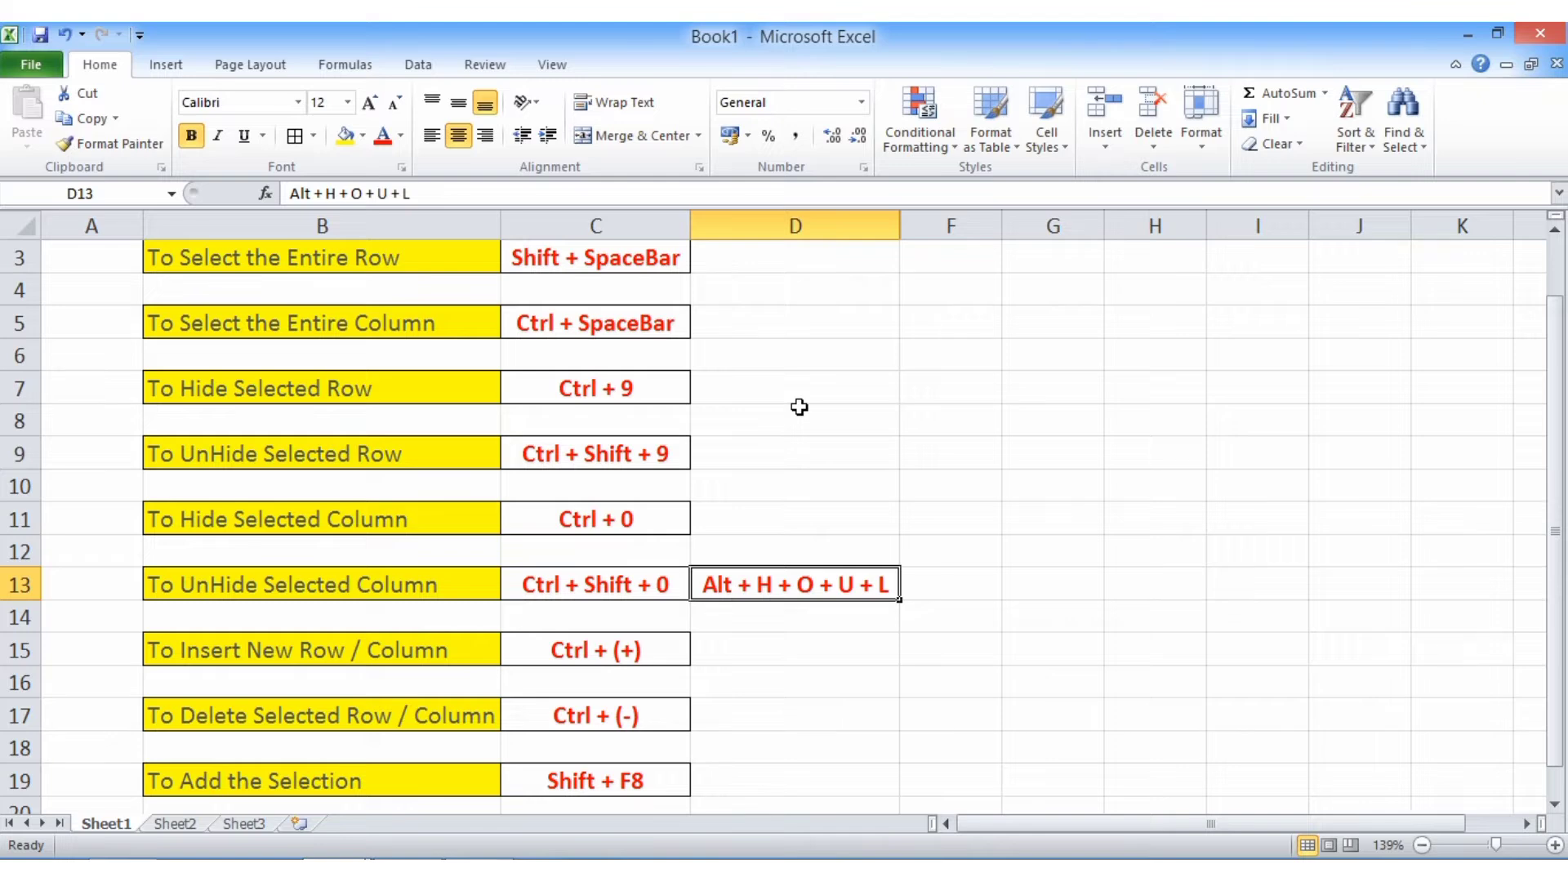
key("alt")
key("o")
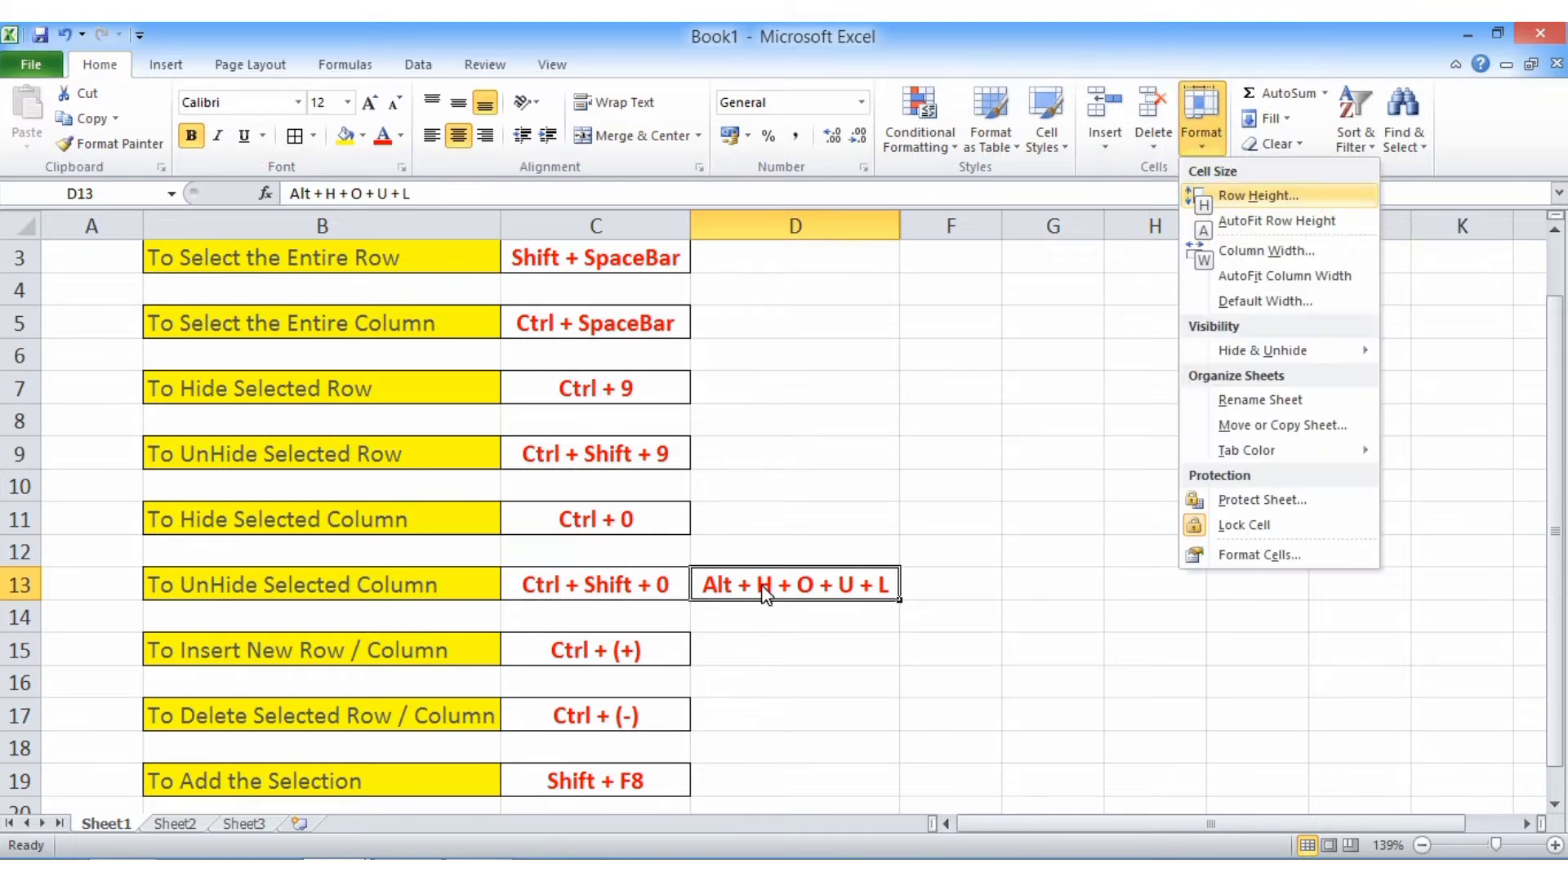
key("u")
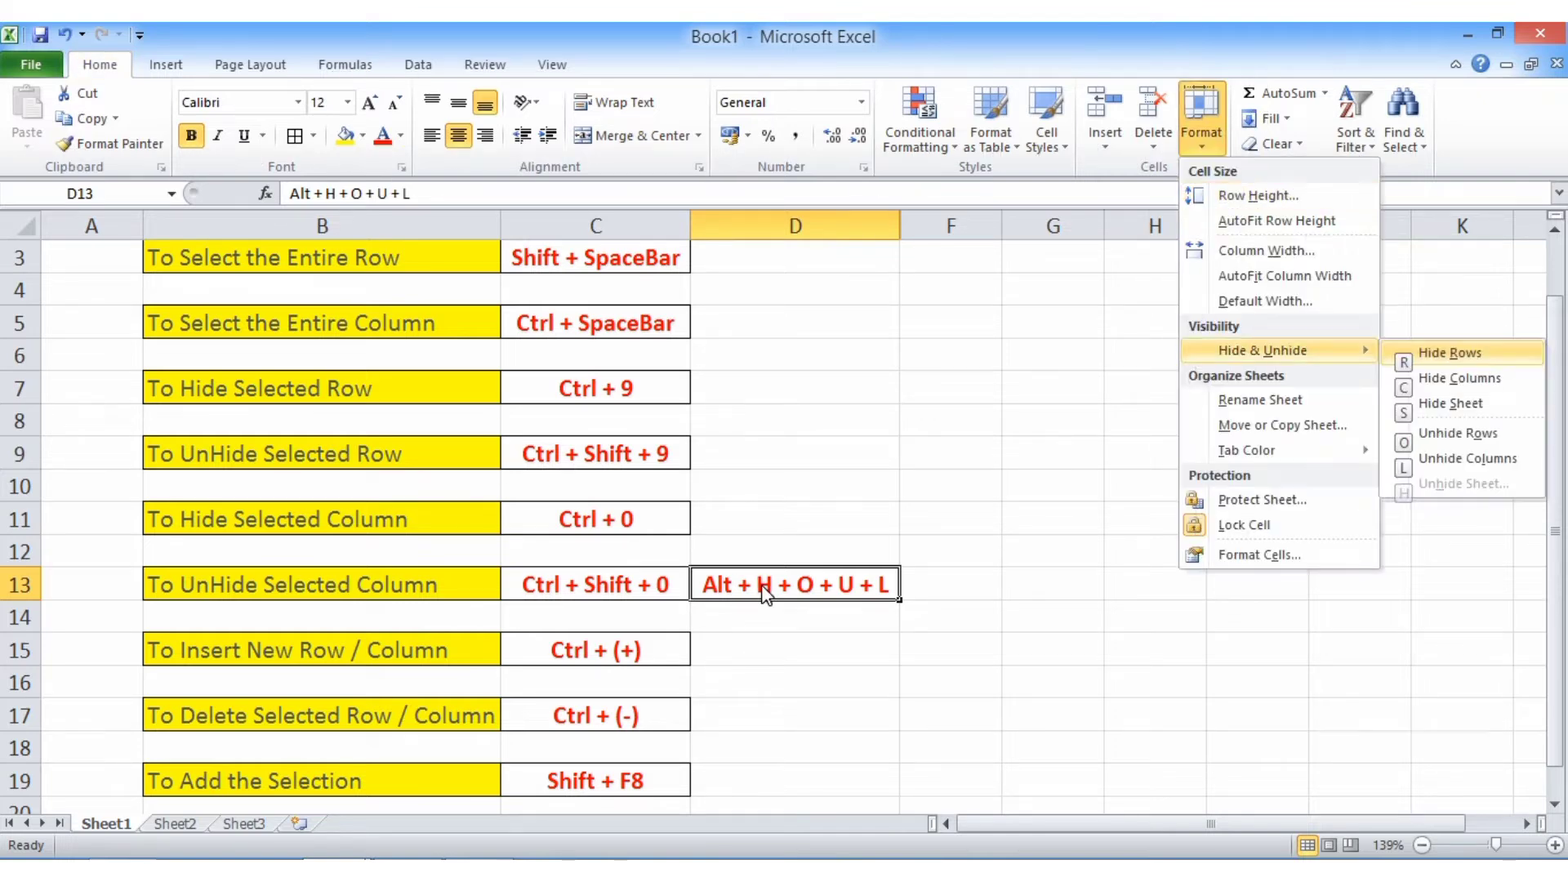
key("l")
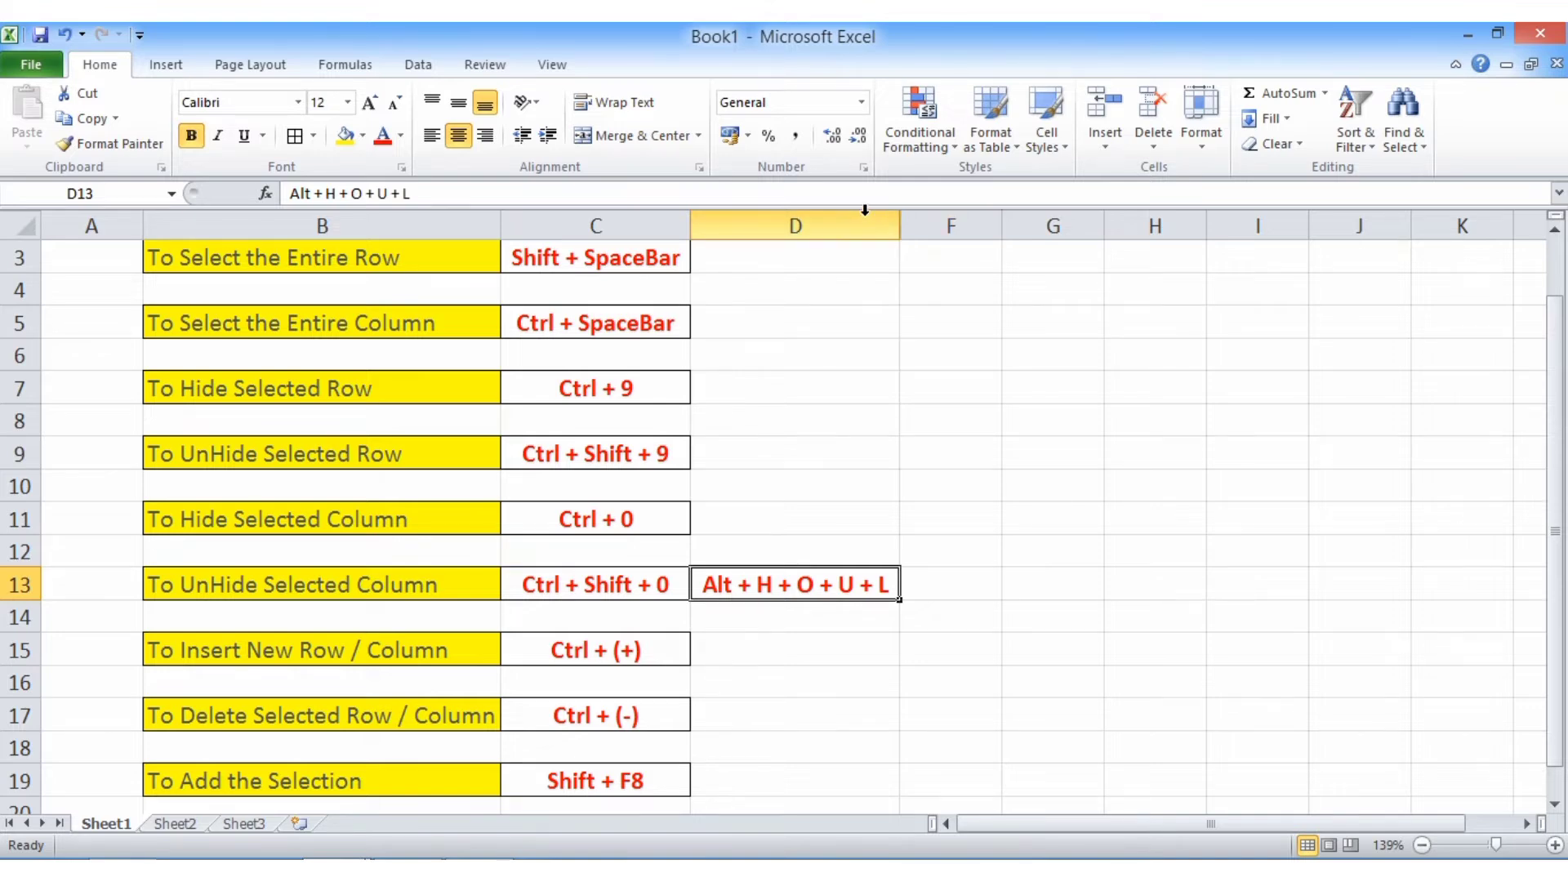
- Unhide column E by applying Unhide Columns to the neighbouring columns D and F, and select cell E5
left_click_drag(865, 209, 940, 226)
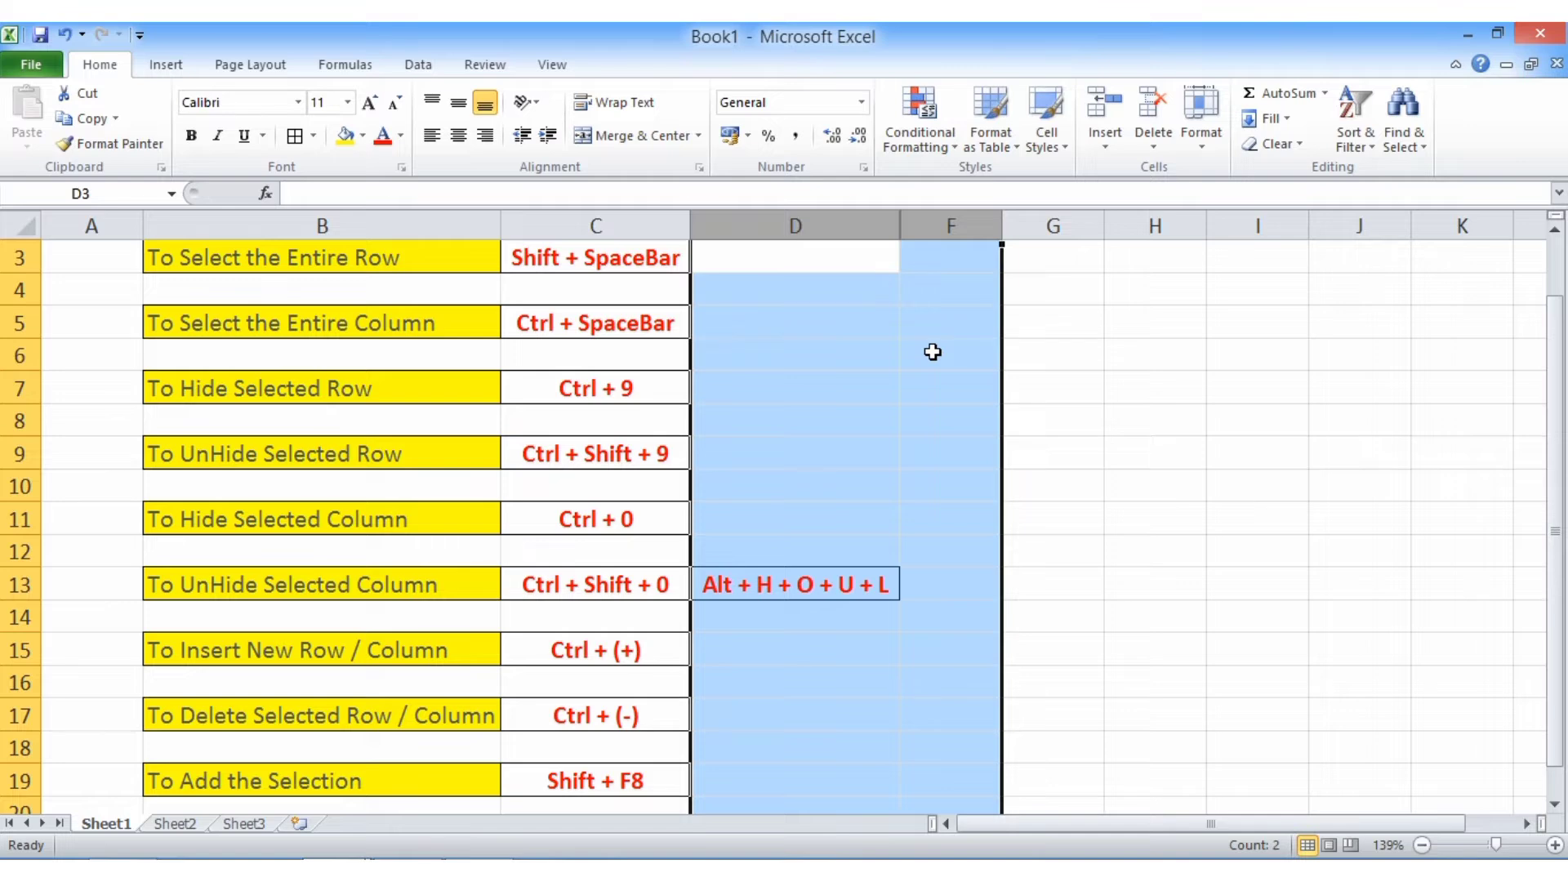
key("alt+h")
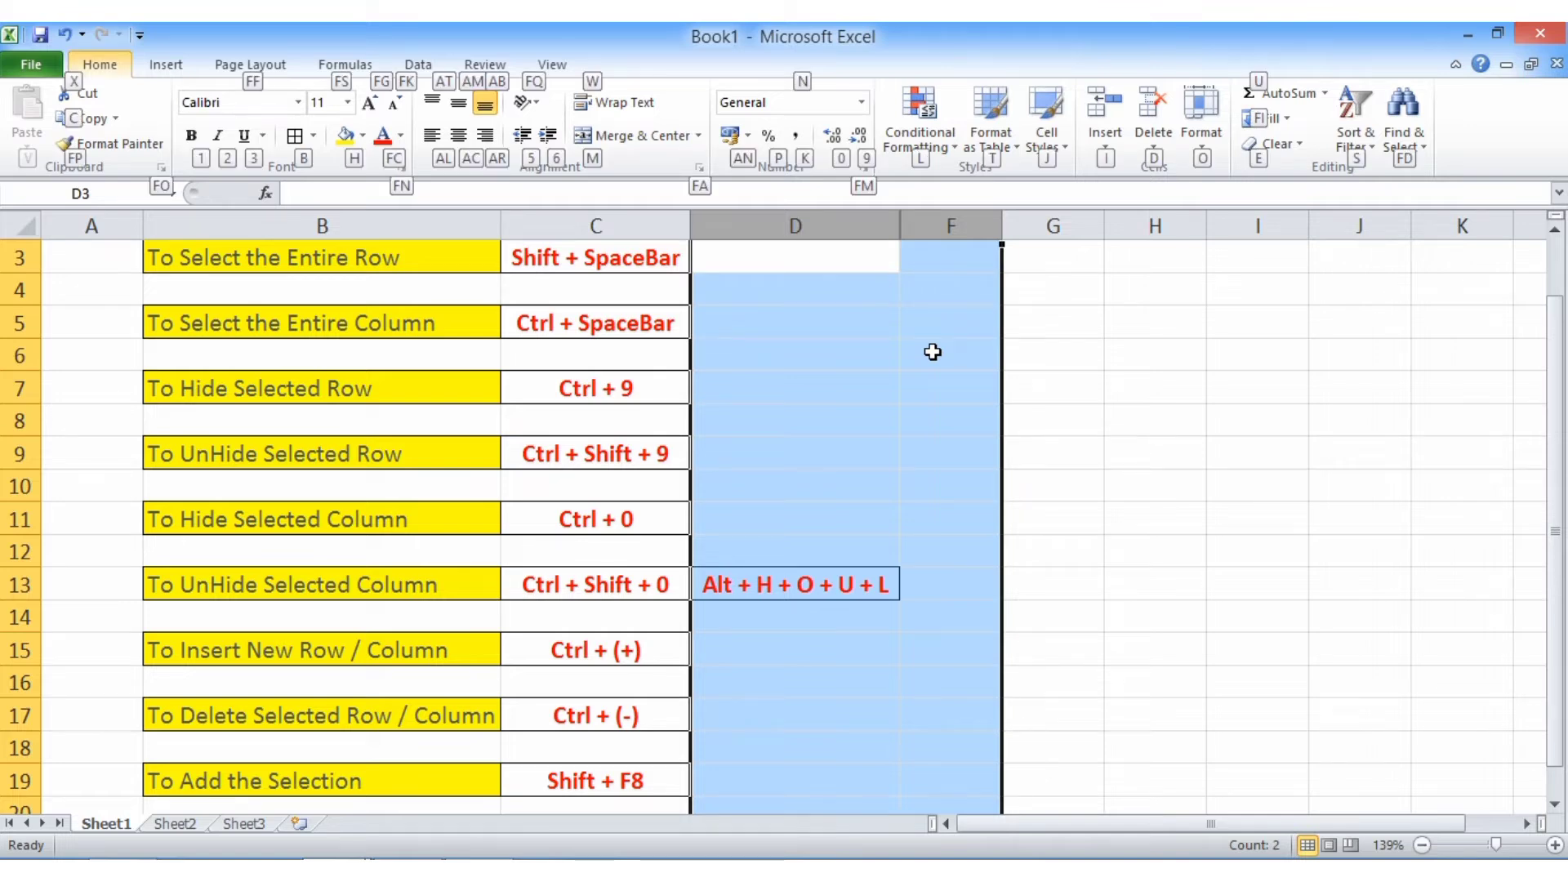
key("o")
key("u")
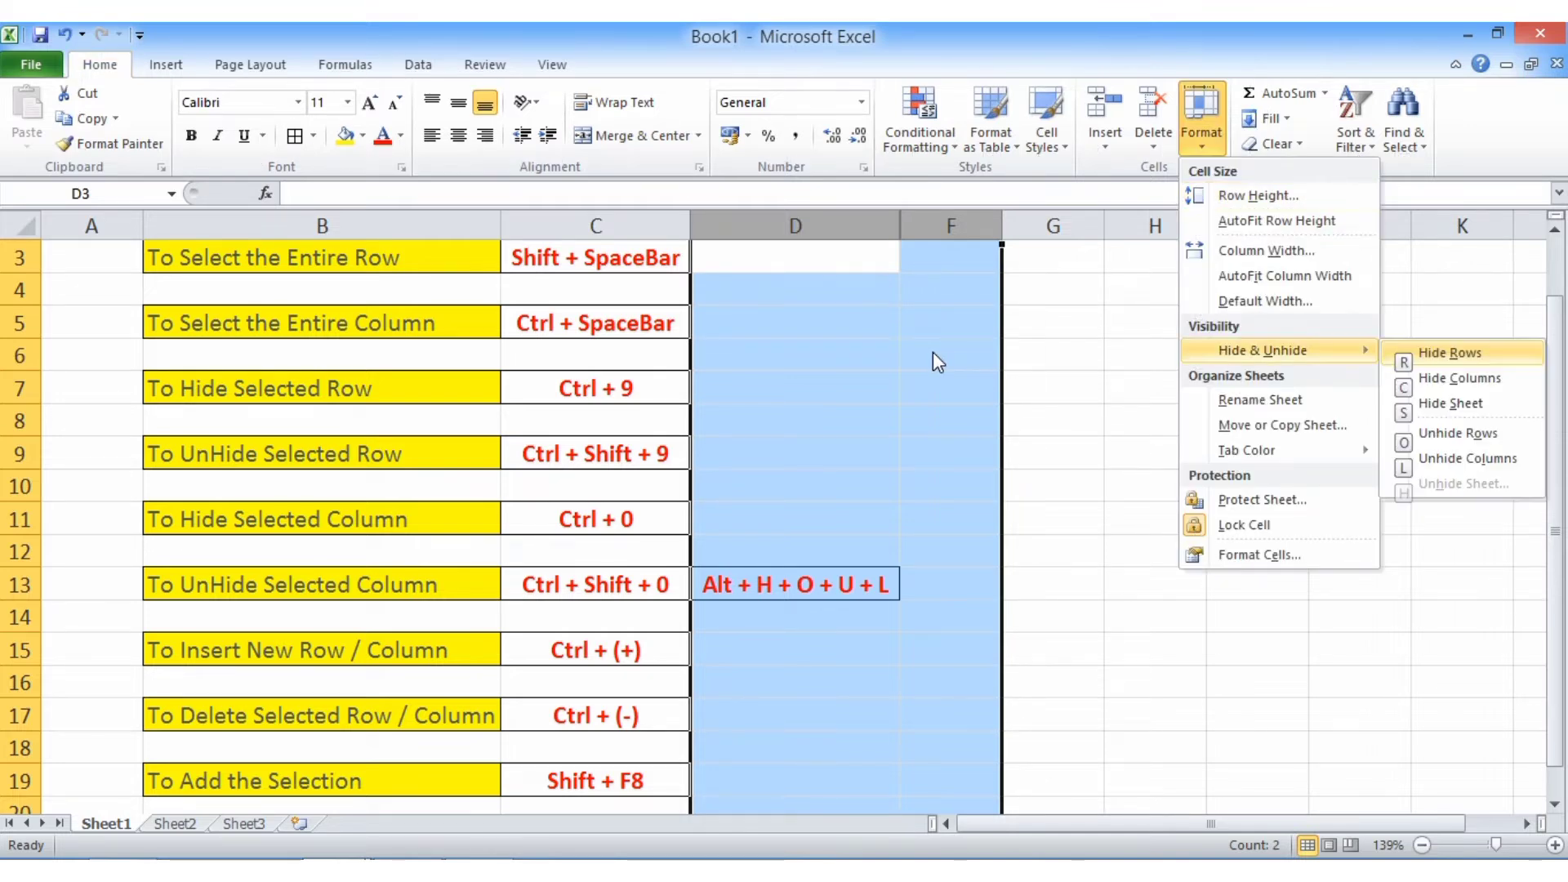
key("l")
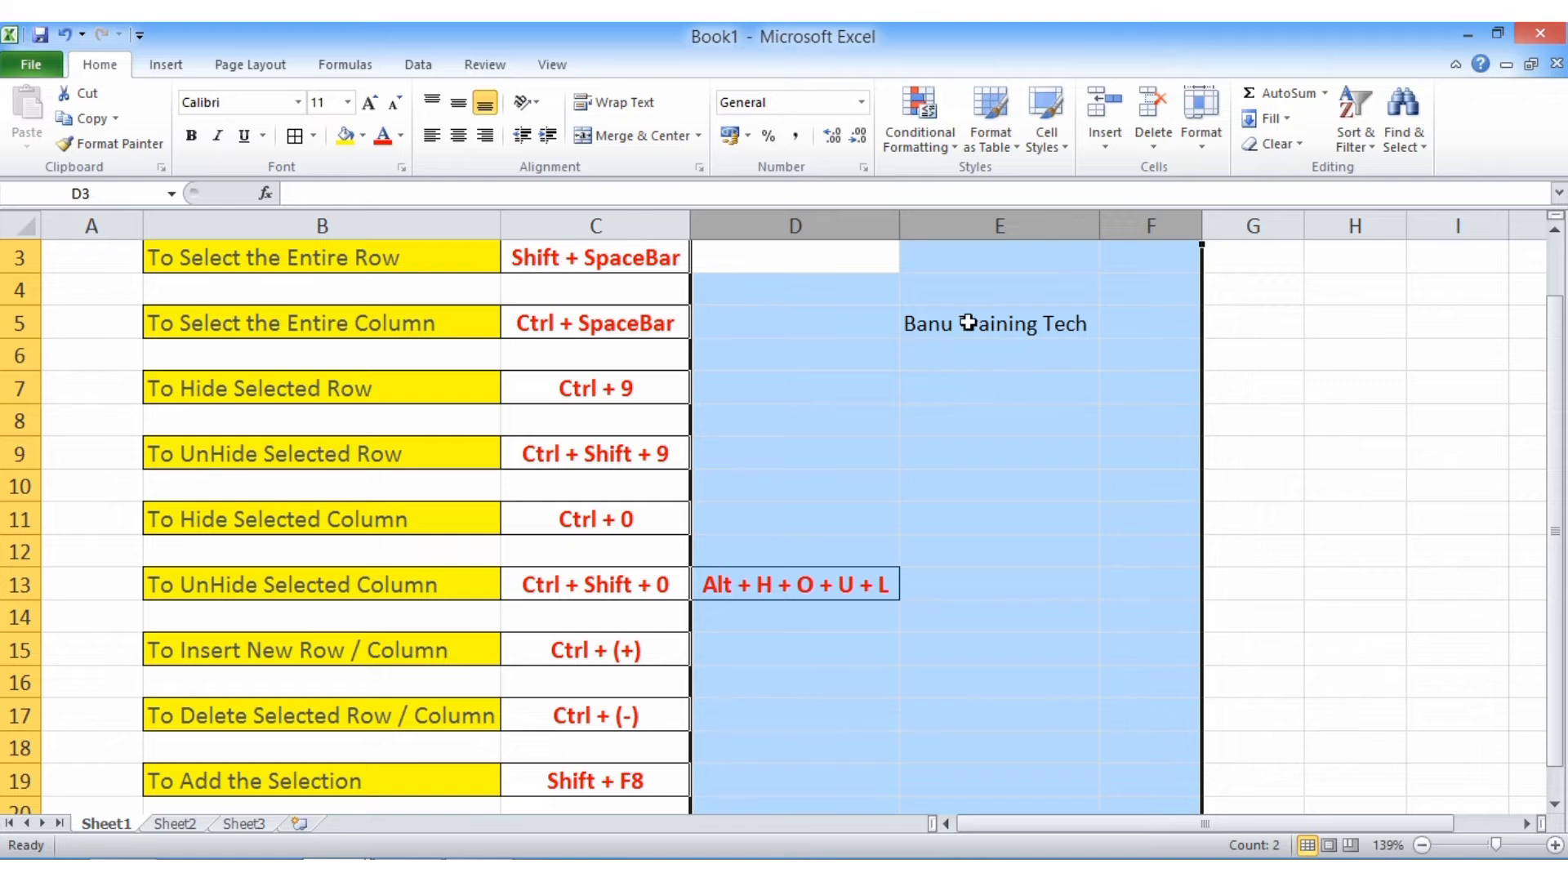
left_click(938, 323)
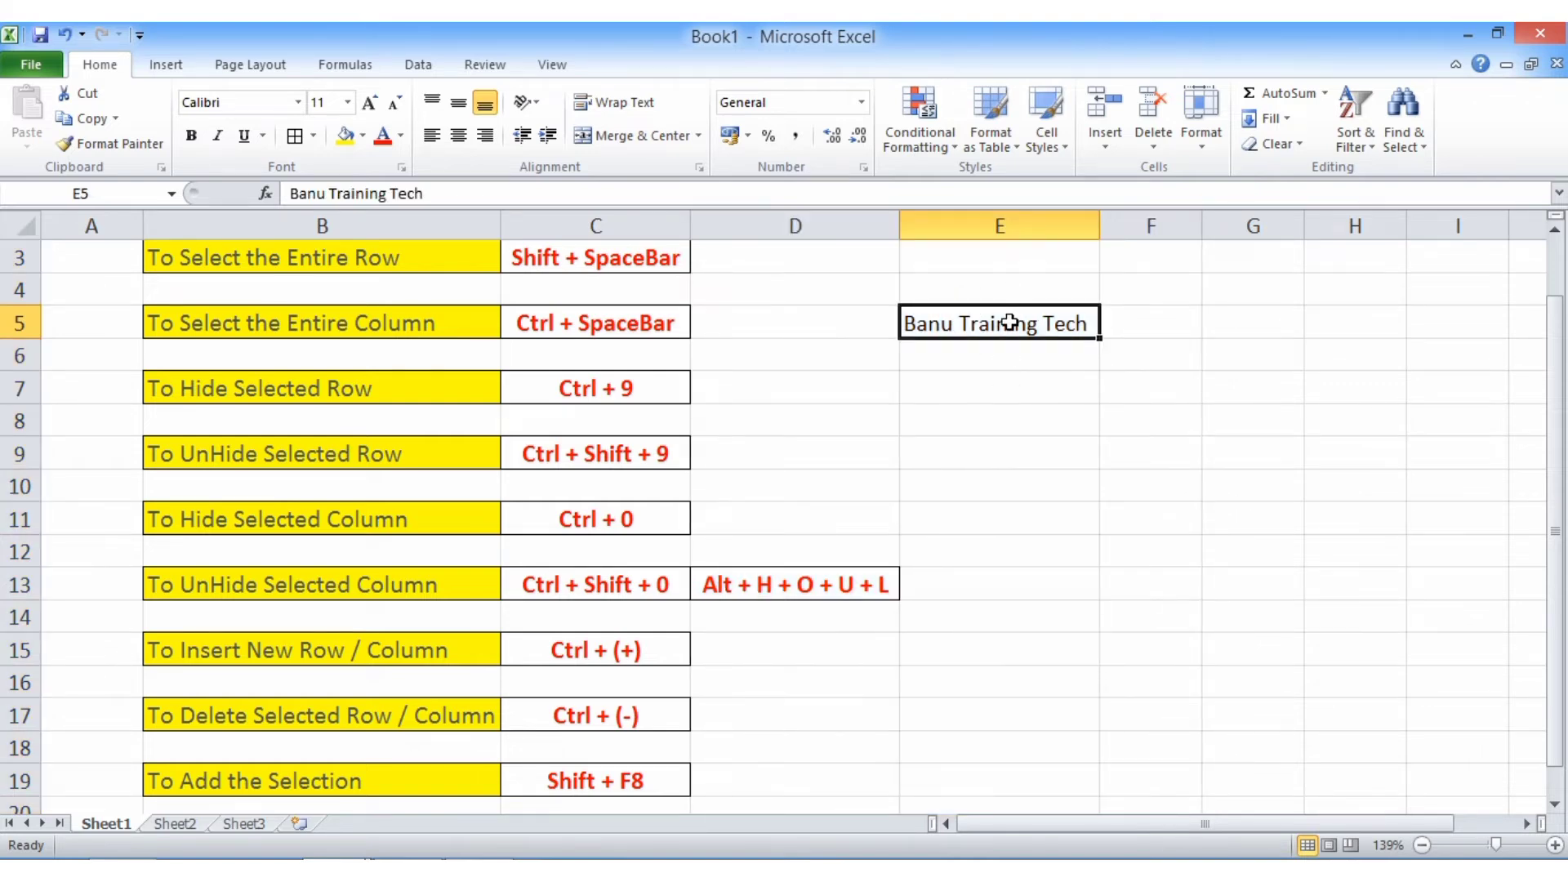
- Insert a blank row above row 15, the To Insert New Row / Column entry
left_click(160, 649)
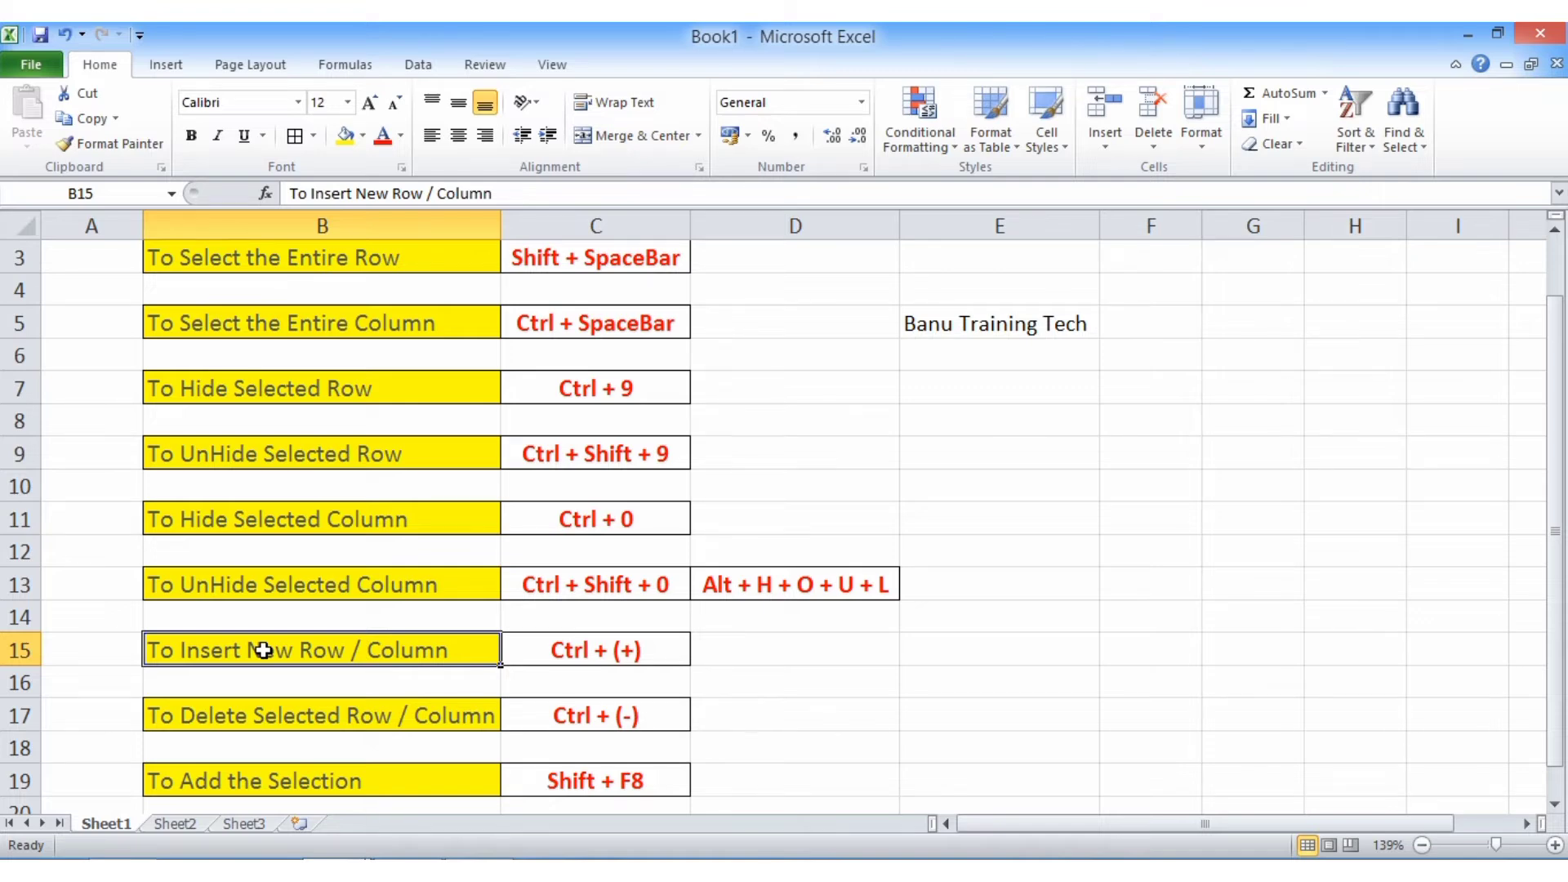
left_click(17, 650)
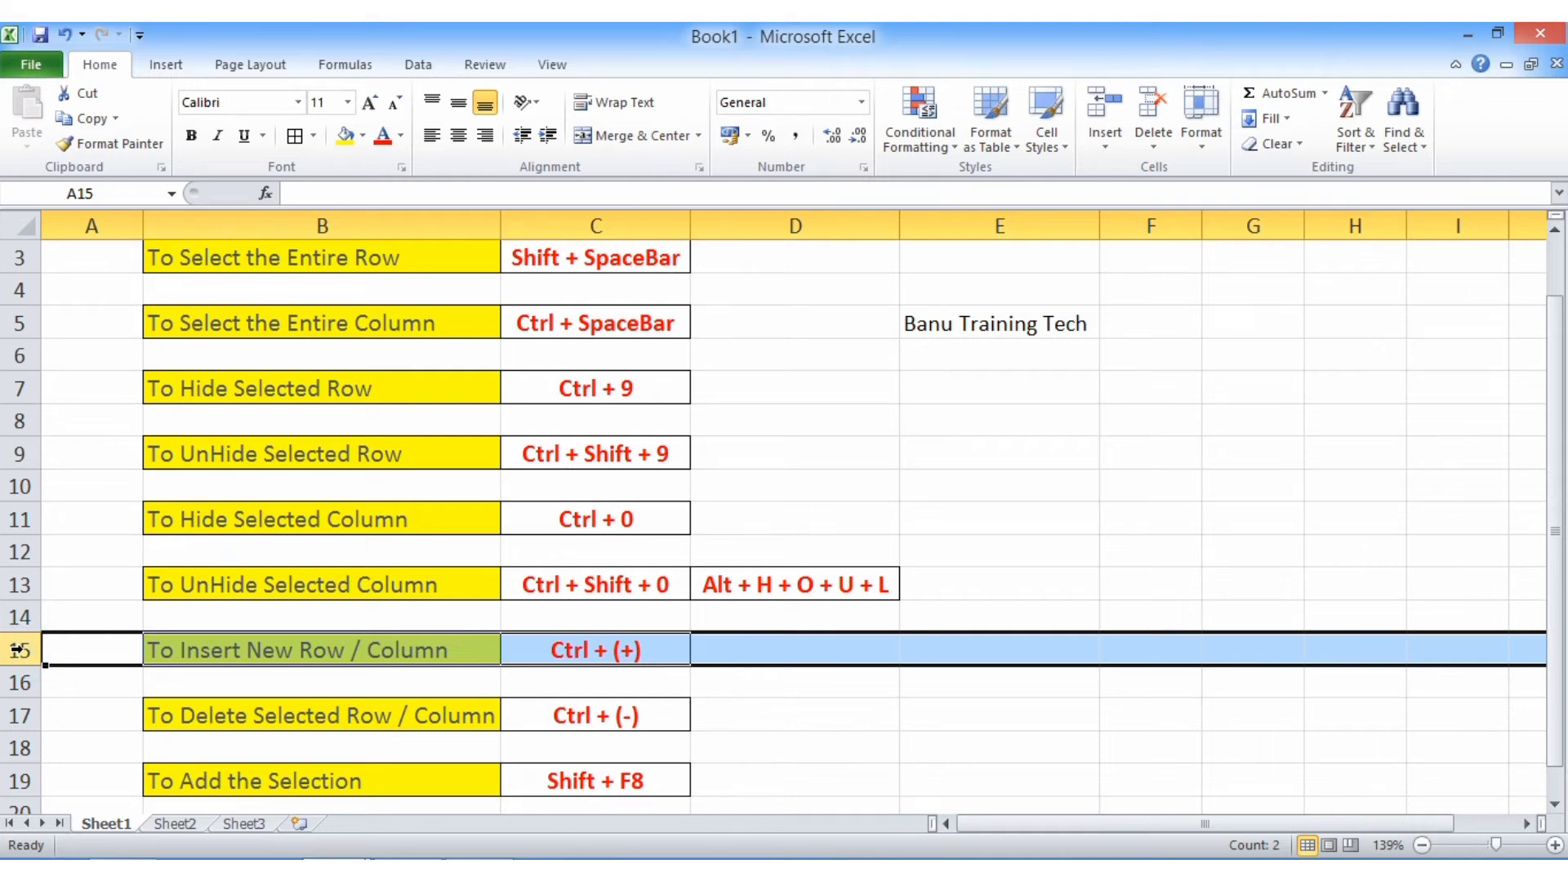
key("ctrl+plus")
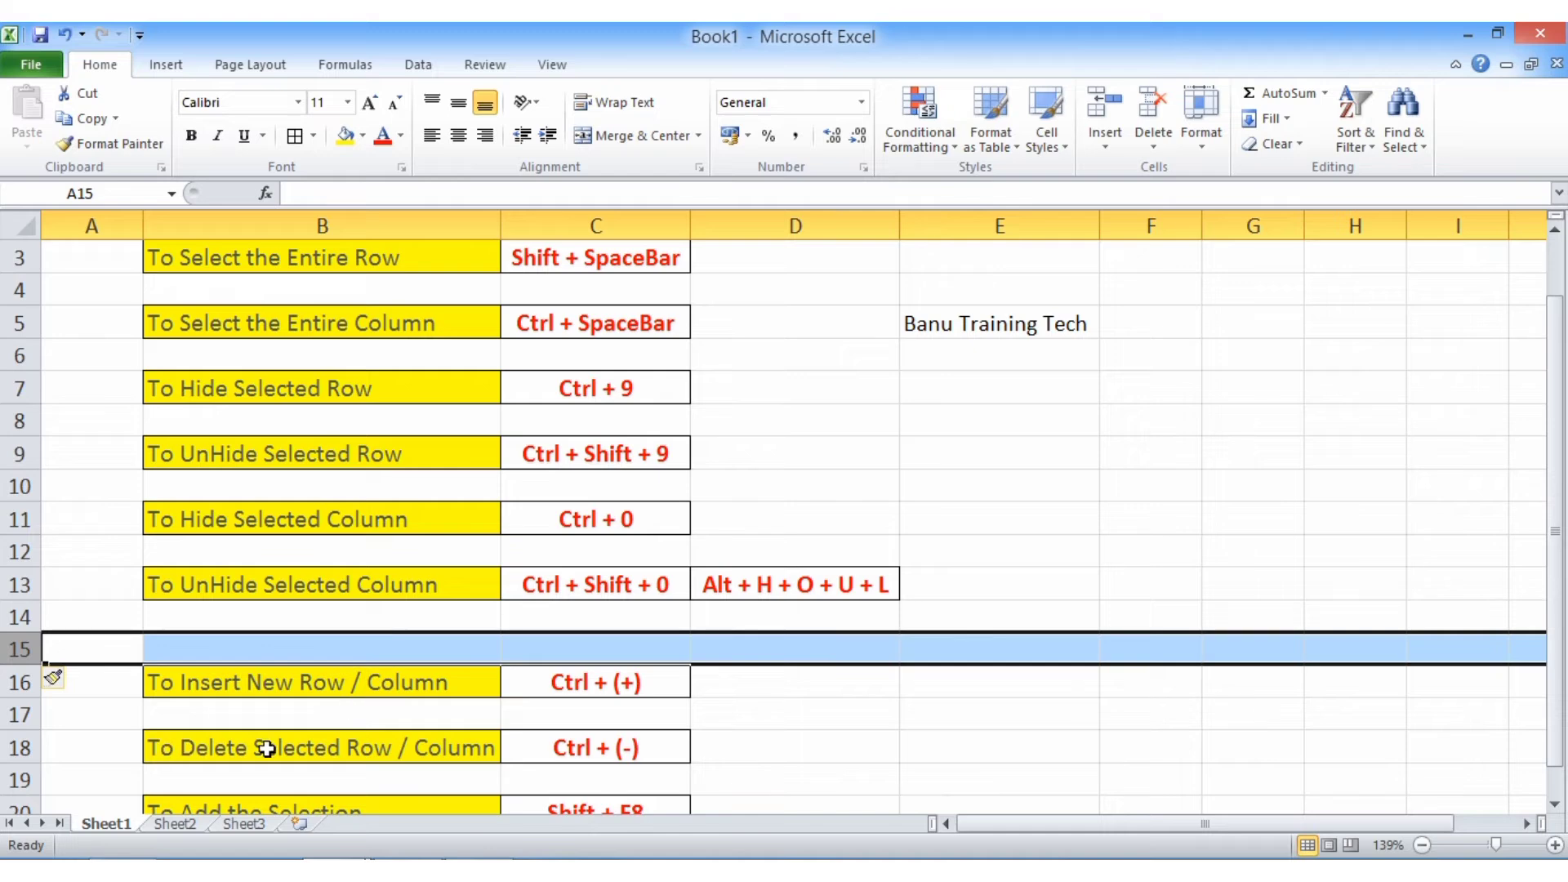
- Delete the blank row 15 above the To Insert New Row / Column entry
left_click(582, 755)
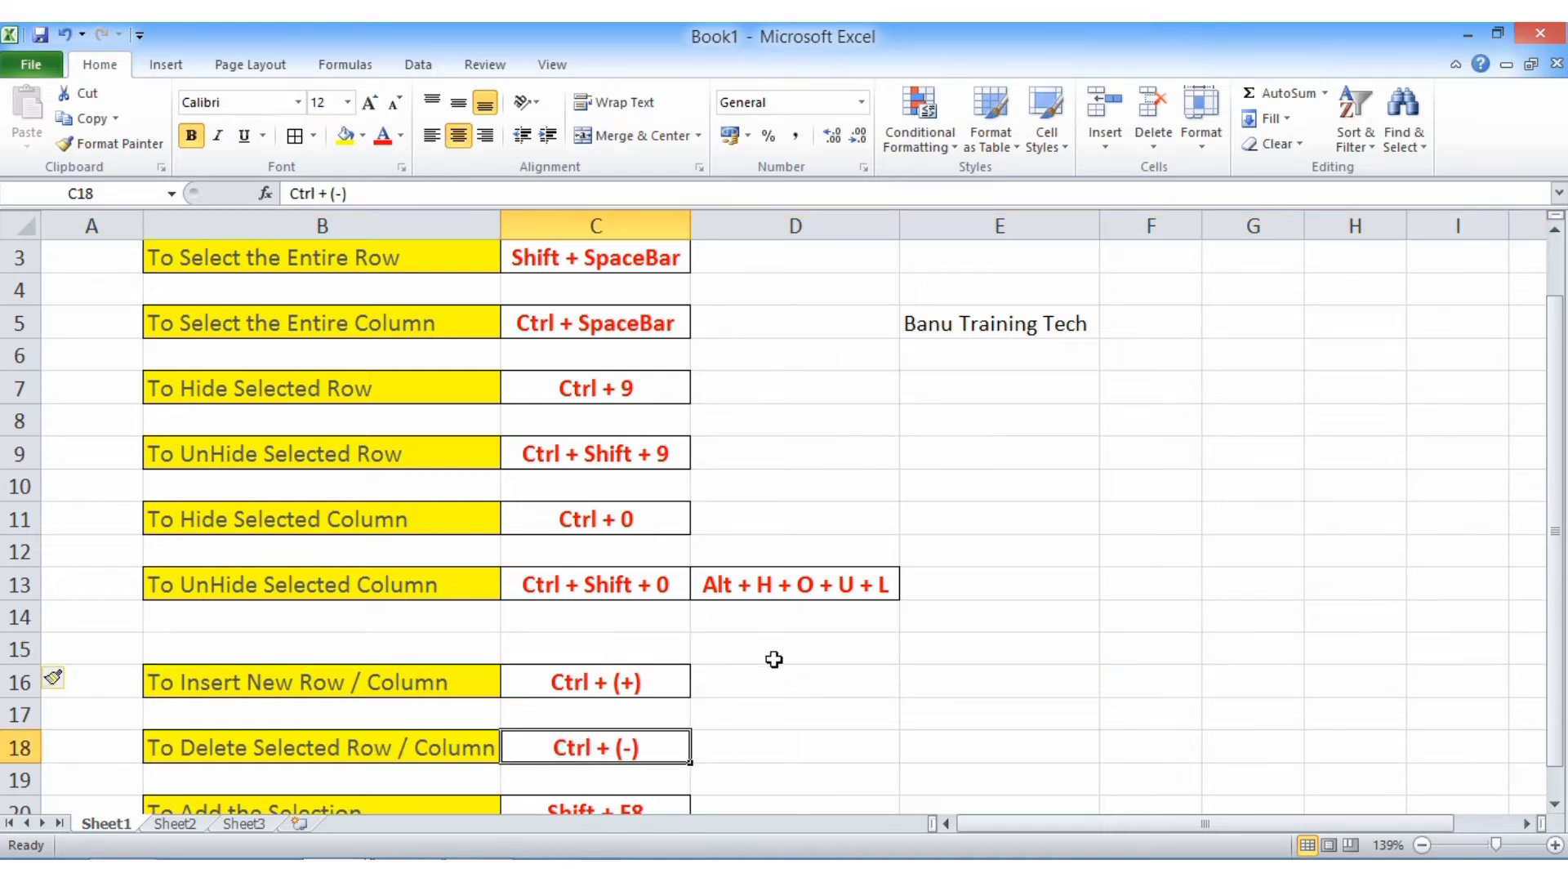
left_click(18, 649)
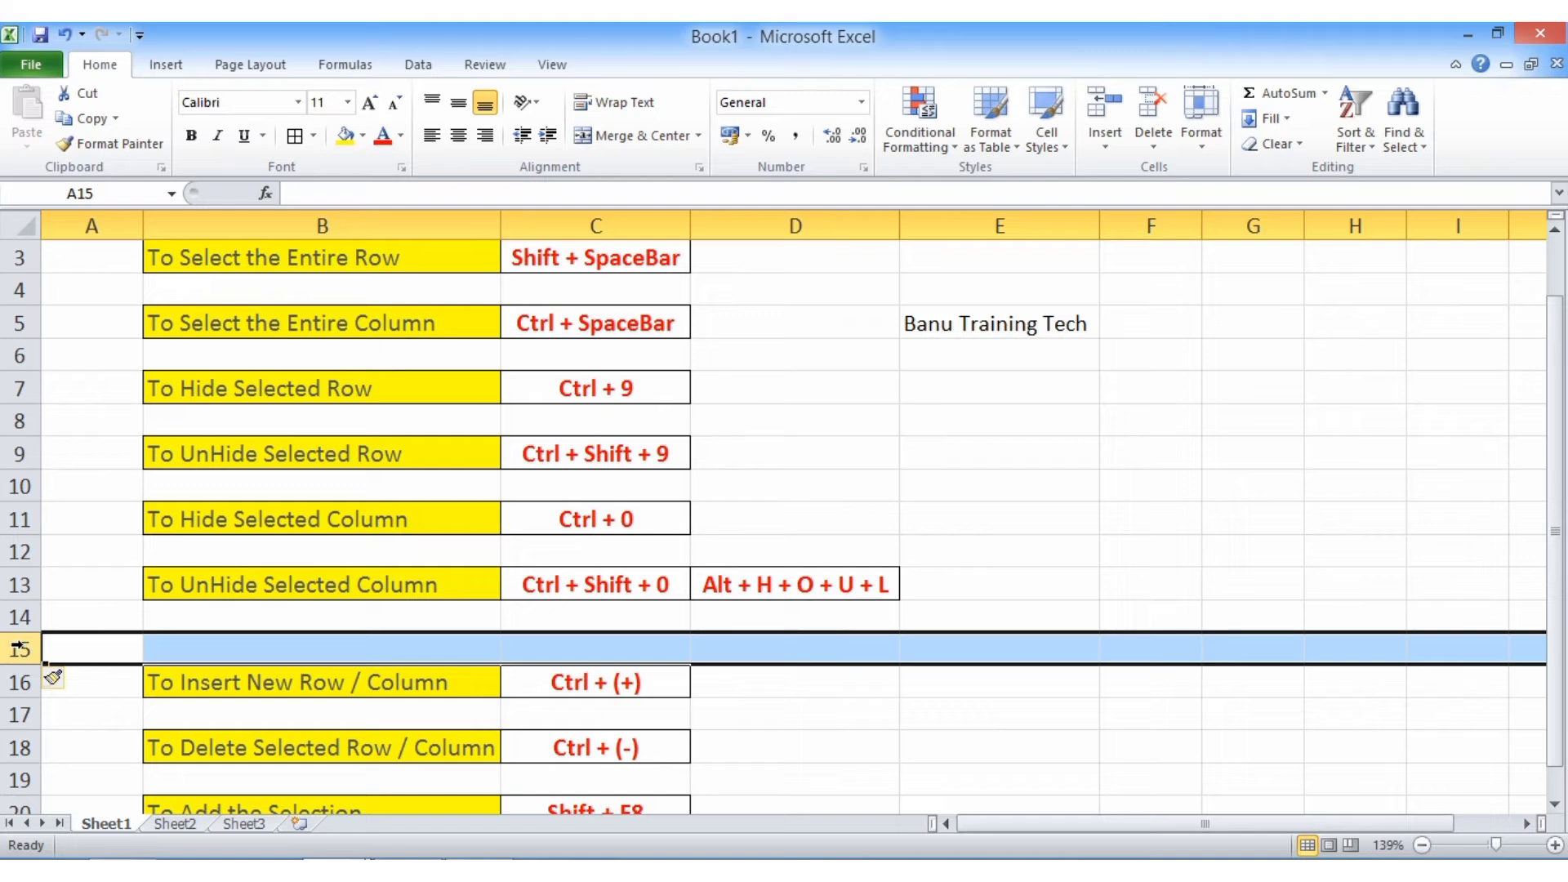
key("ctrl+minus")
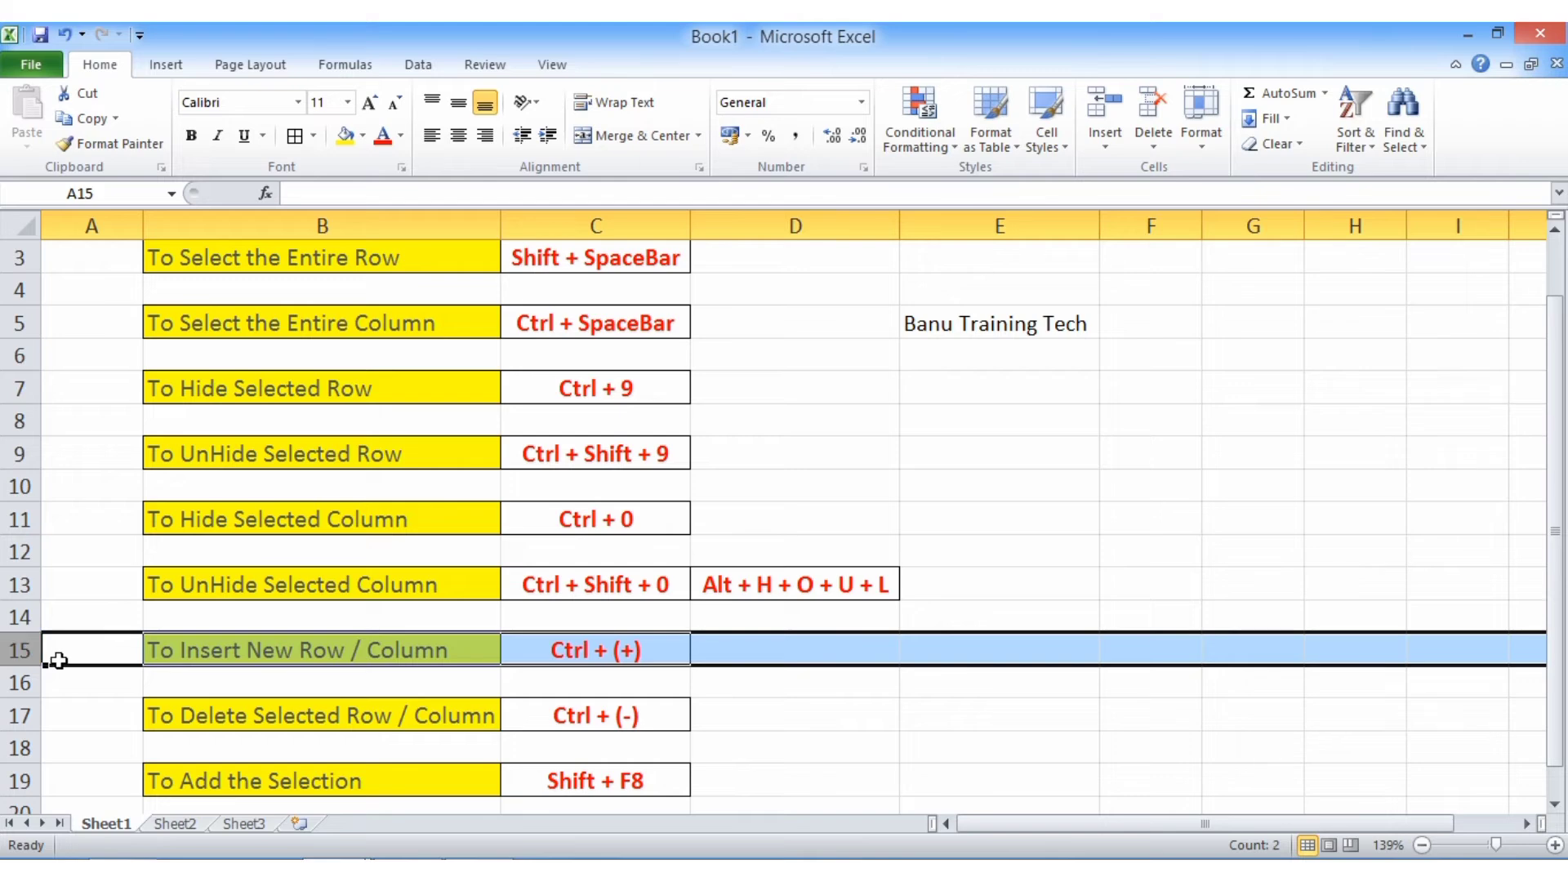
- Insert a blank column before column D, and delete that new column again
scroll(800, 296, "down", 1)
left_click(800, 295)
key("ctrl+space")
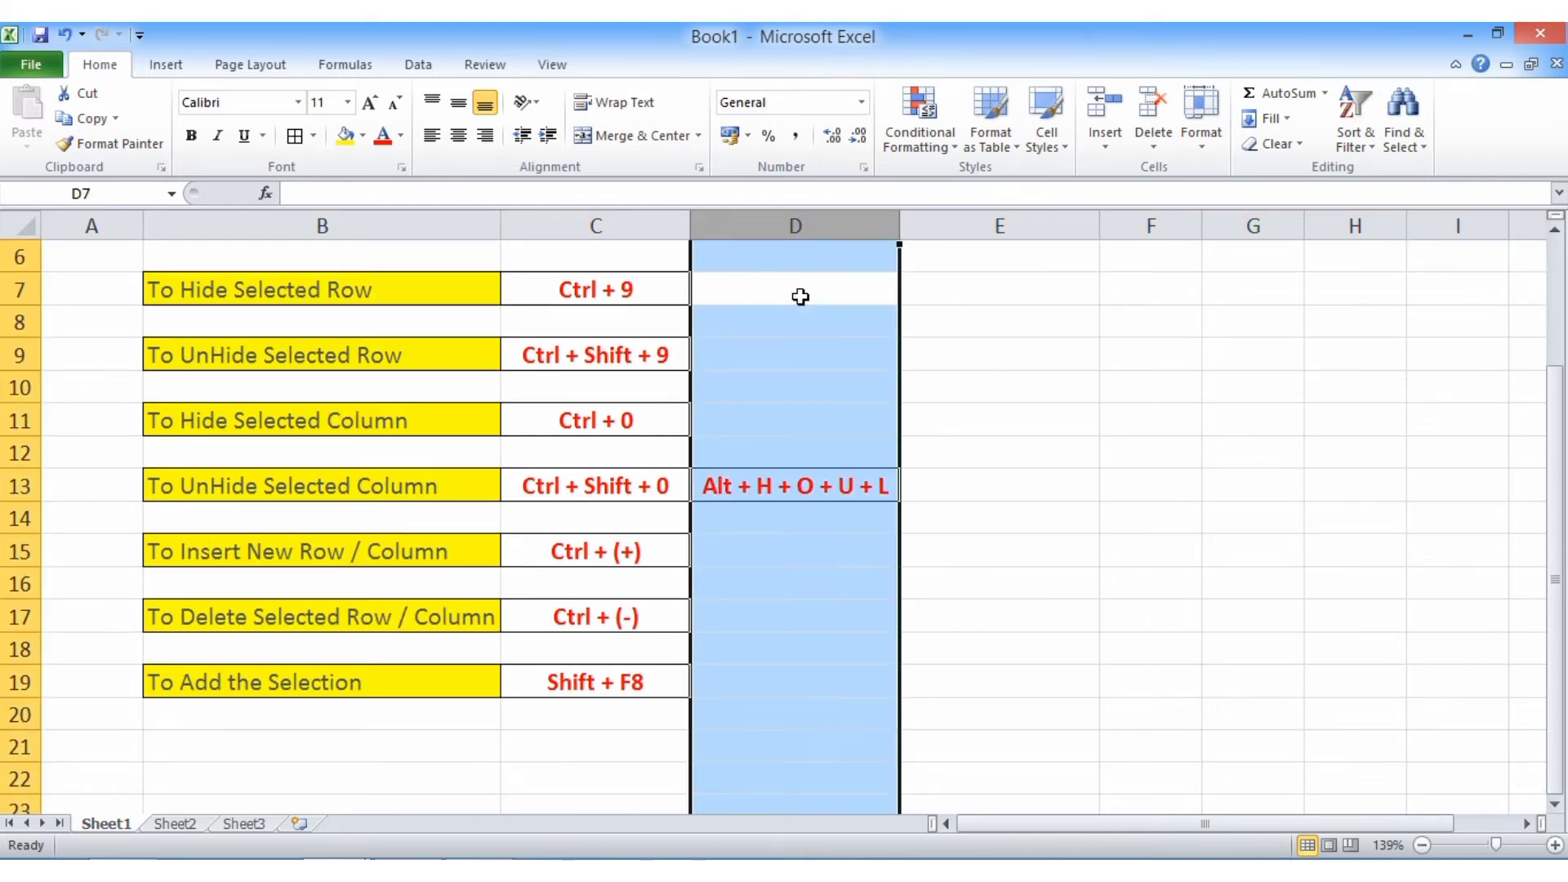
key("ctrl+plus")
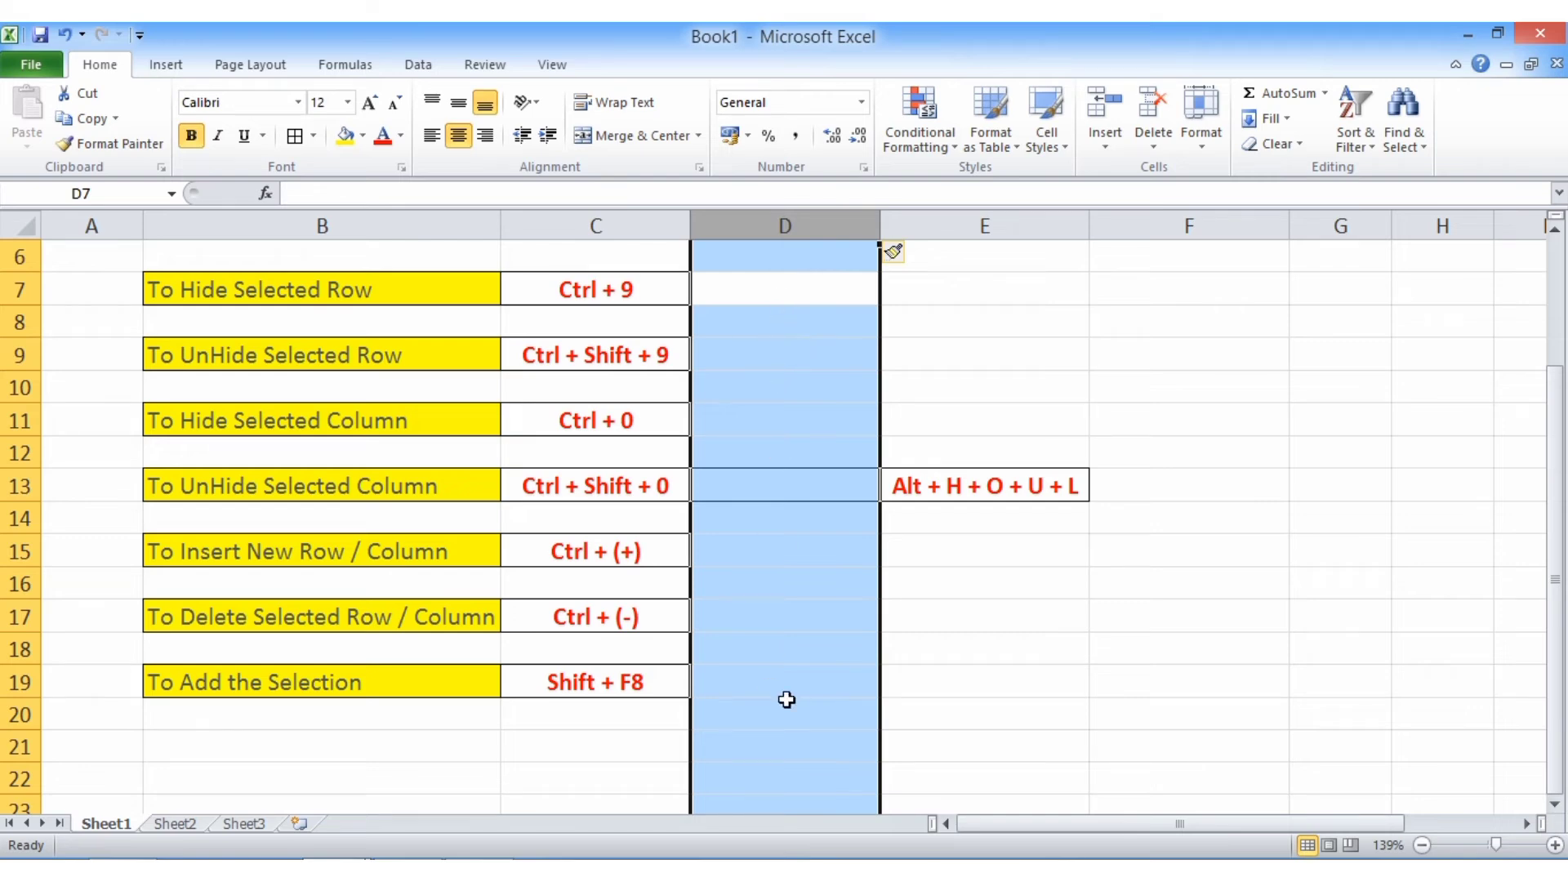
key("ctrl+minus")
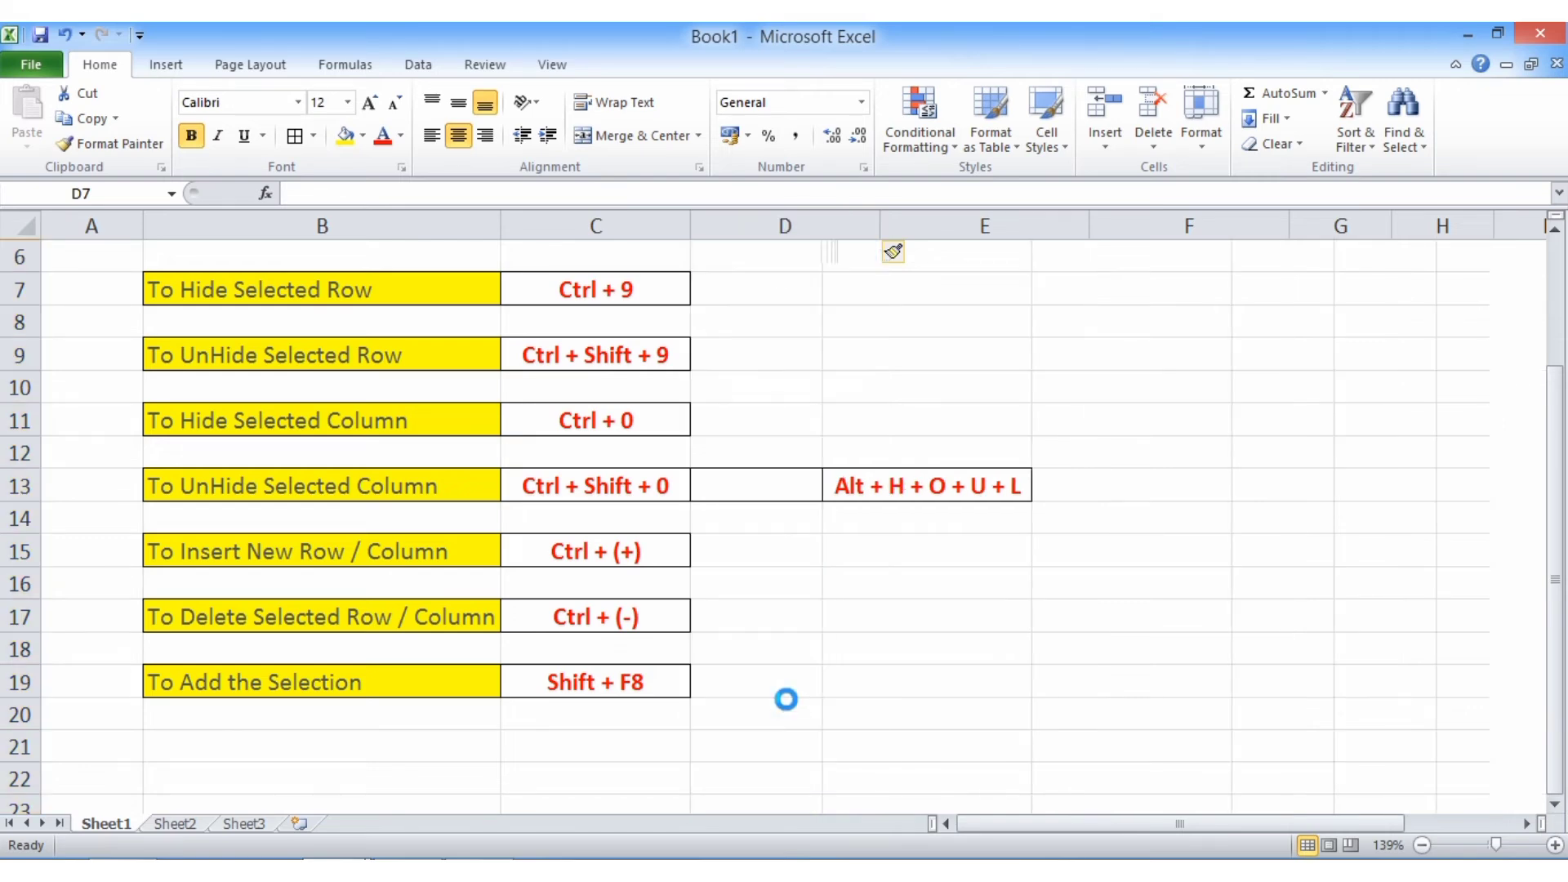
left_click(229, 627)
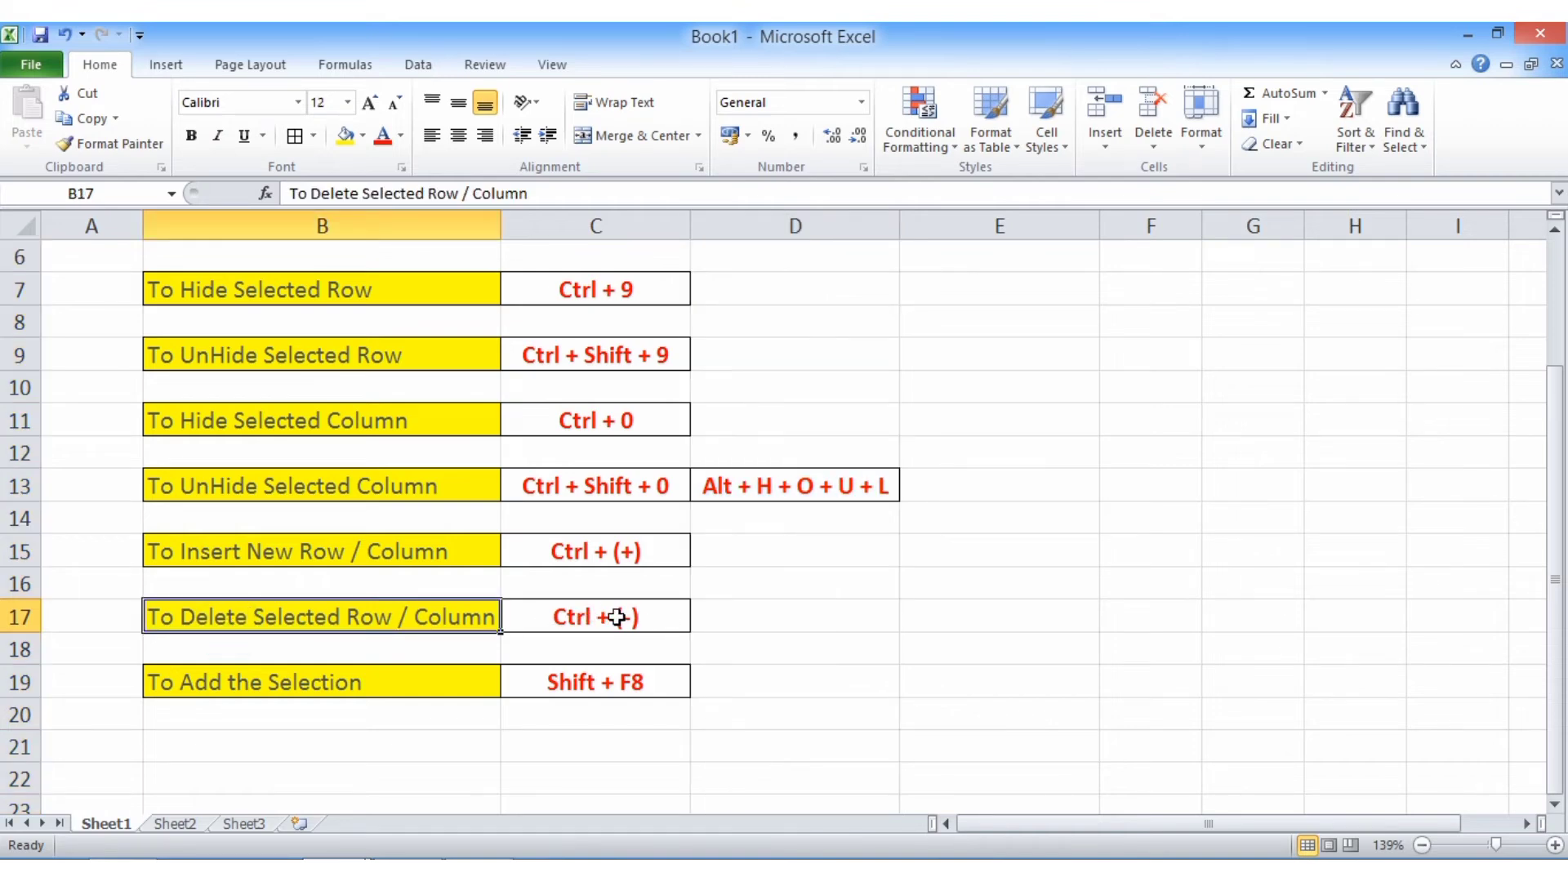
- Select the non-adjacent cells F8, G10, H13 and H17 together in Add to Selection mode
left_click(176, 690)
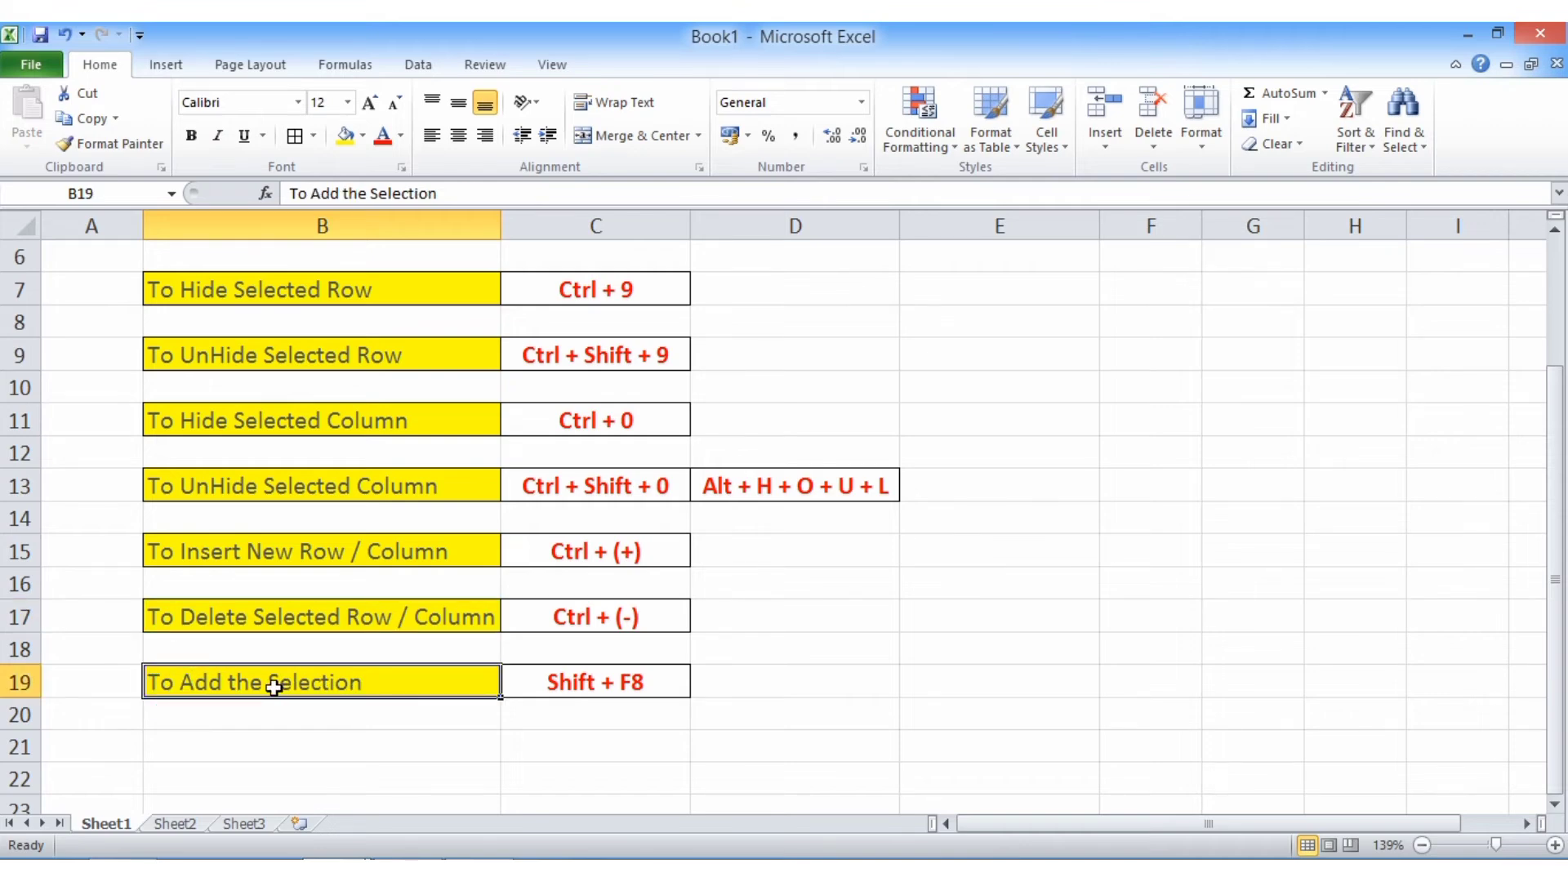
left_click(1140, 325)
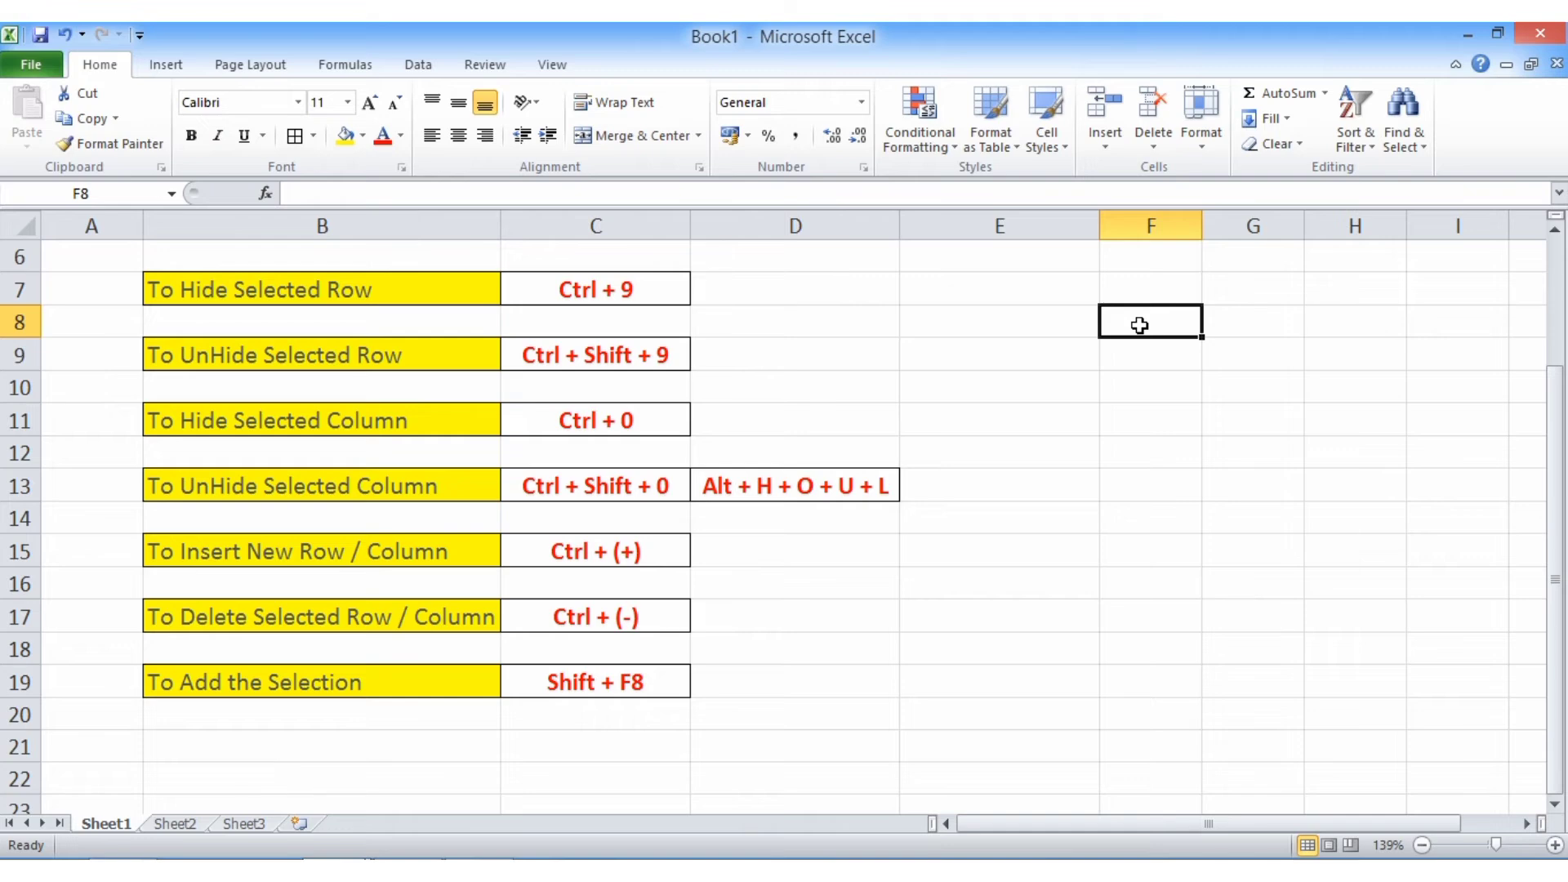
left_click(1148, 420)
left_click(1373, 497)
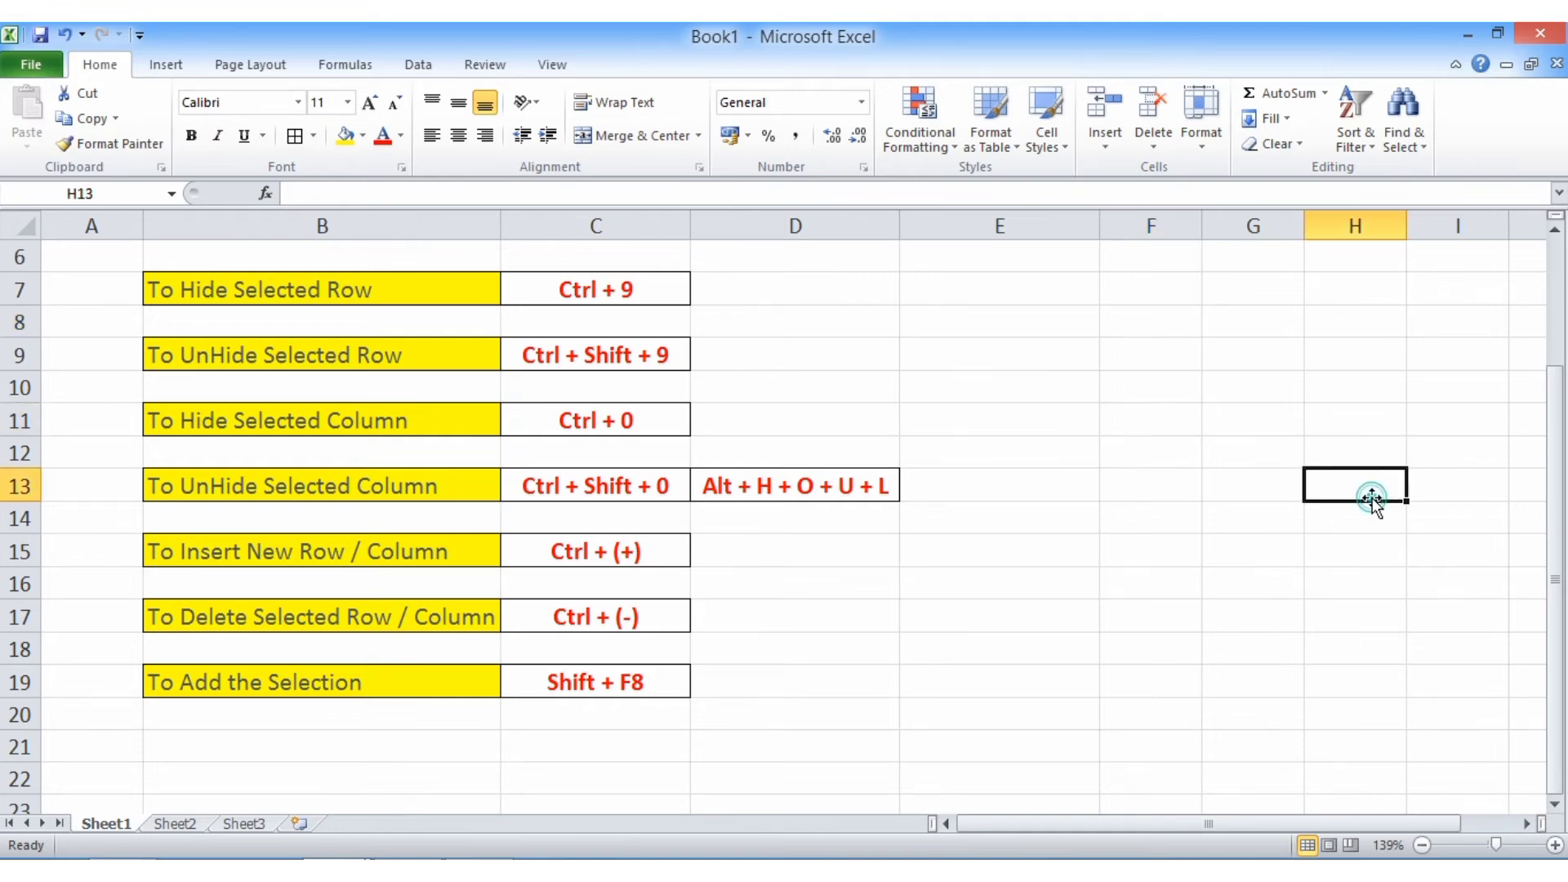
left_click(1157, 331)
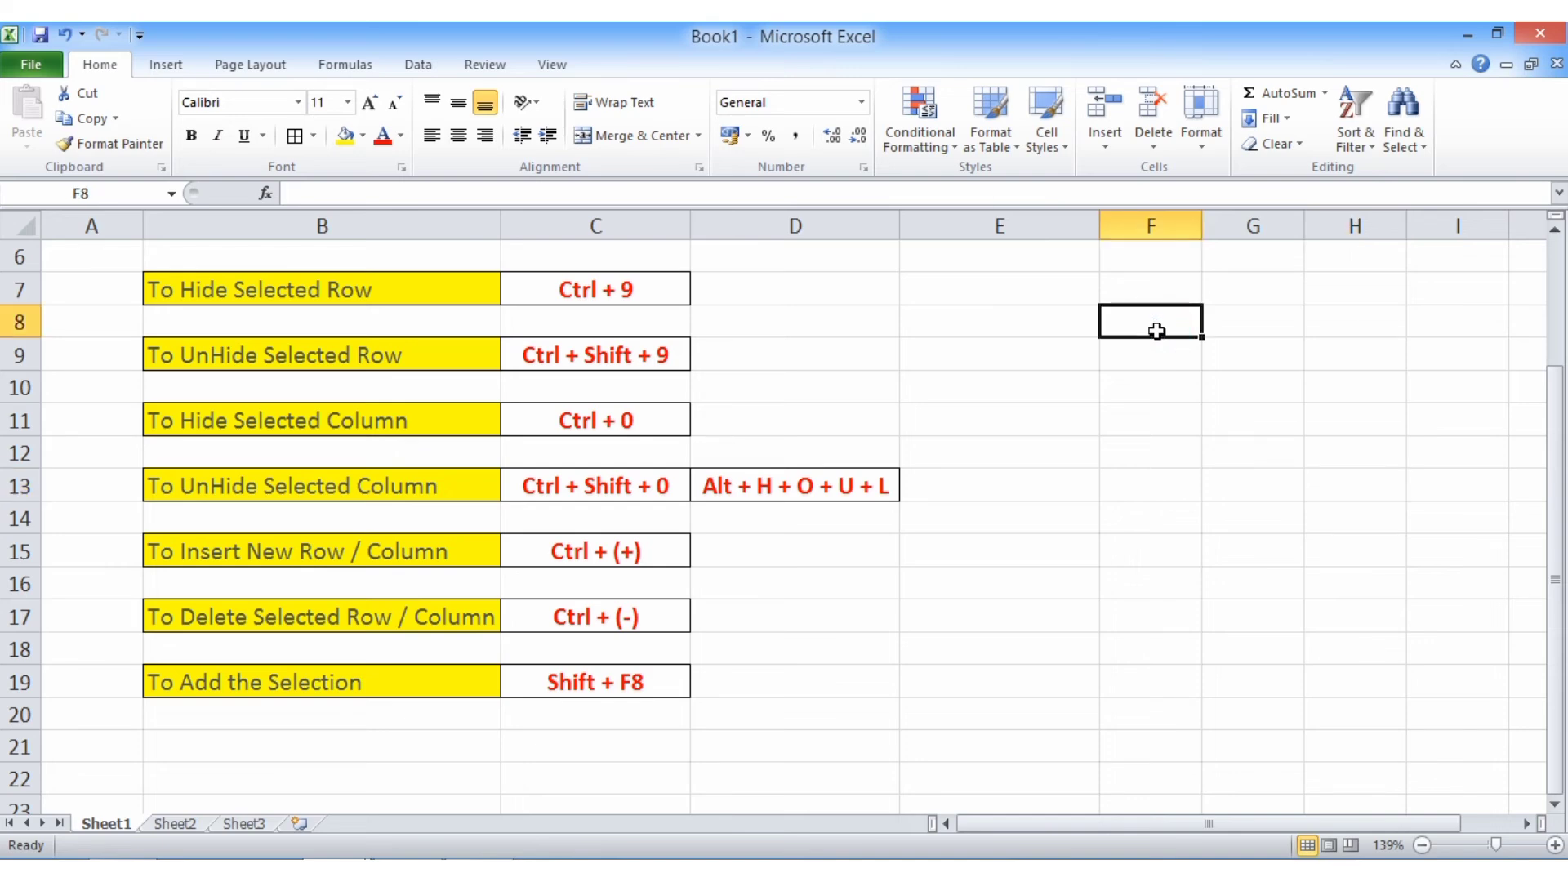
key("shift+F8")
left_click(1239, 385)
left_click(1375, 482)
left_click(1372, 617)
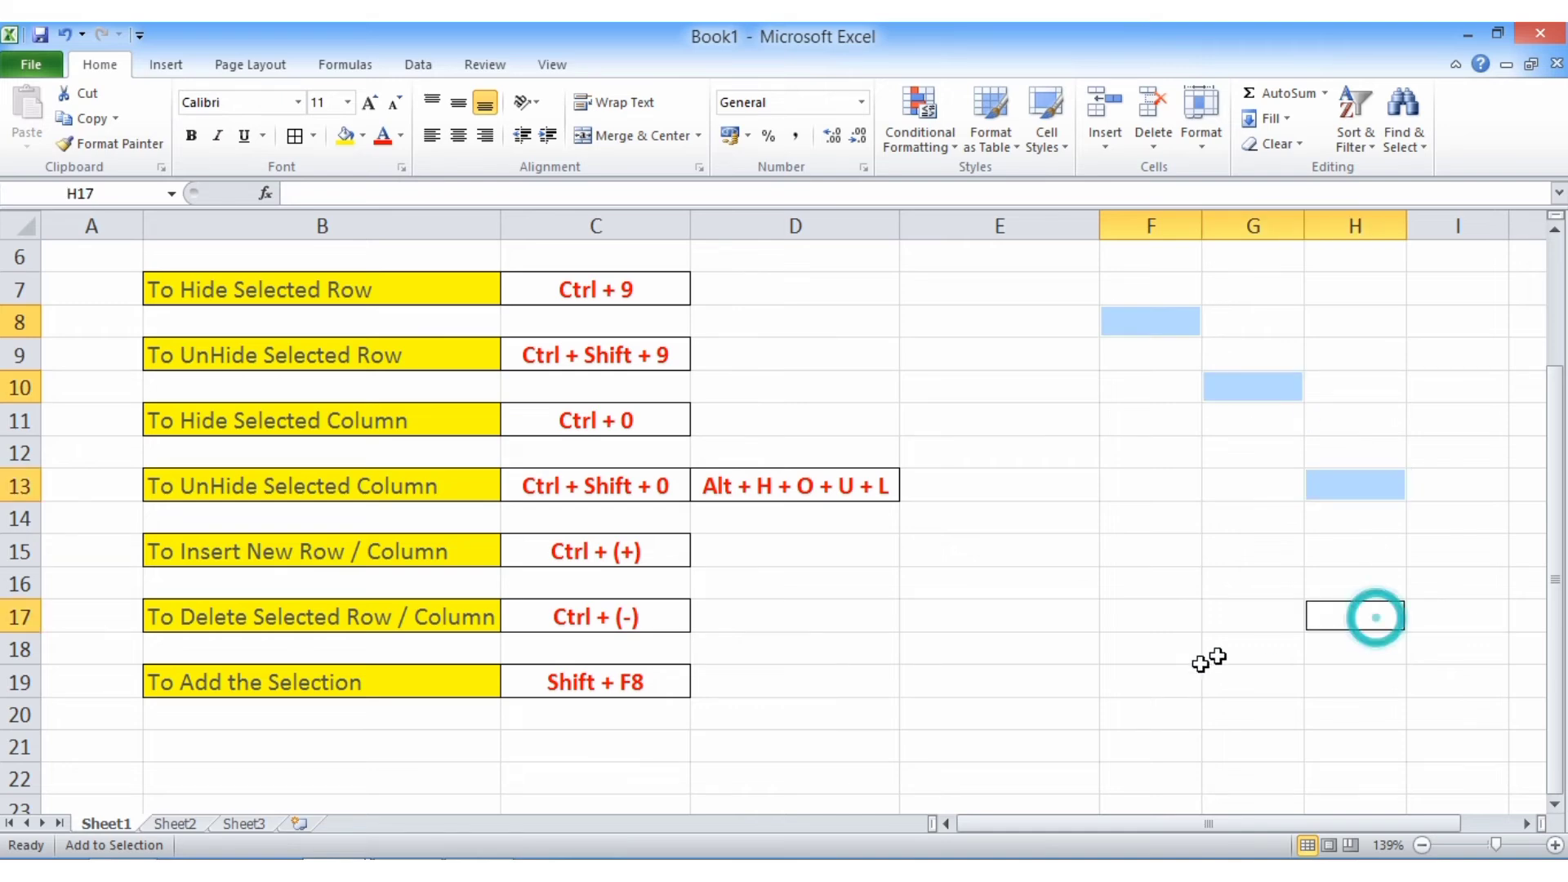
- Add the non-adjacent cells F19, F15, E12 and E9 to the current multi-cell selection
left_click(1191, 671)
left_click(1128, 543)
left_click(1042, 458)
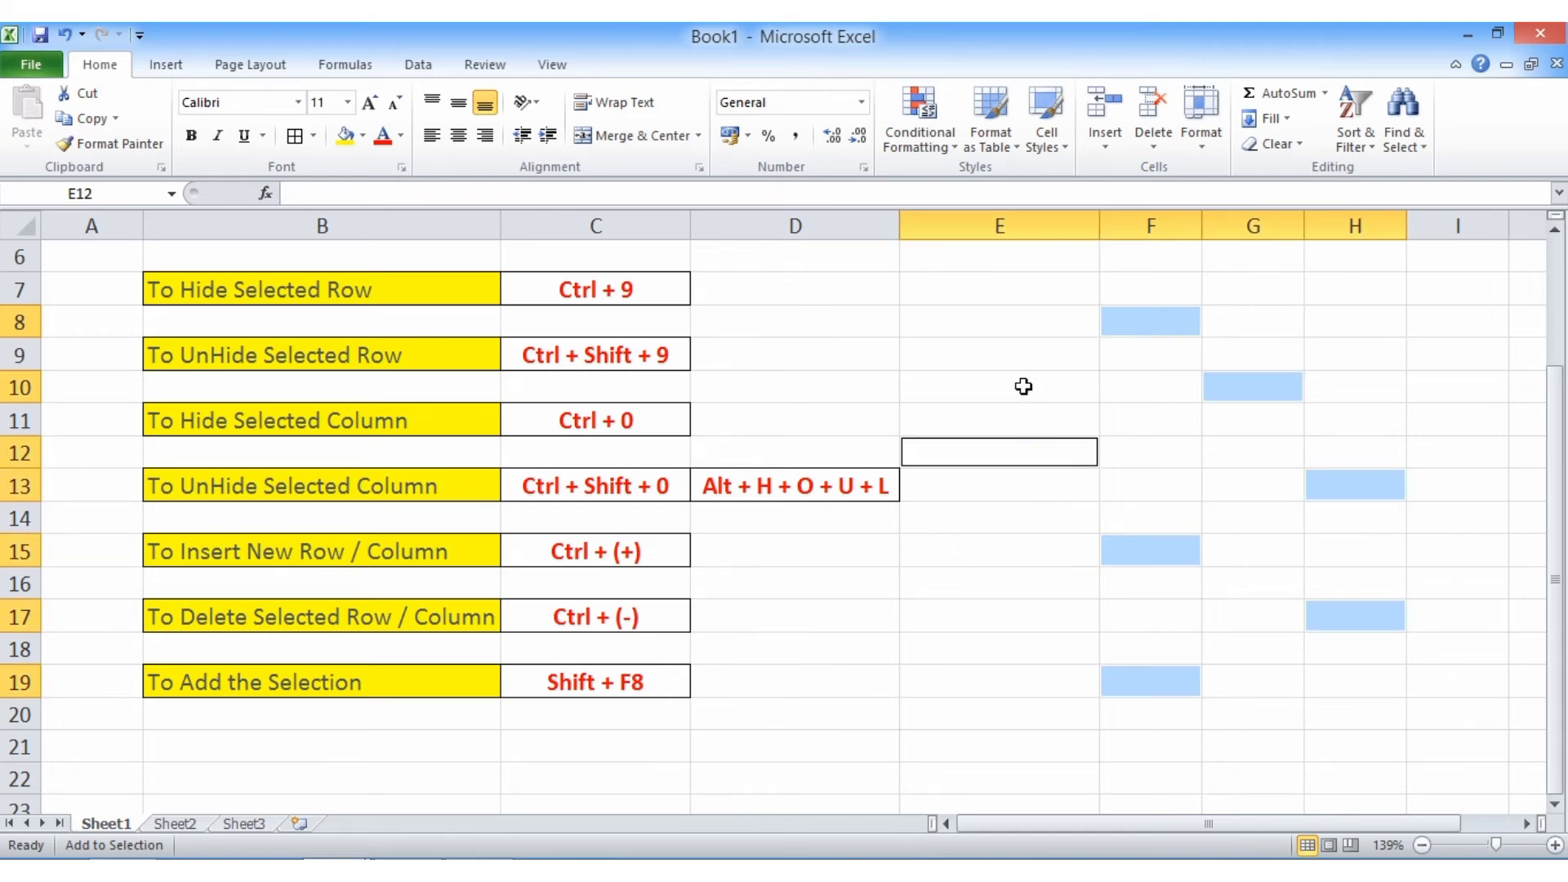
left_click(1023, 361)
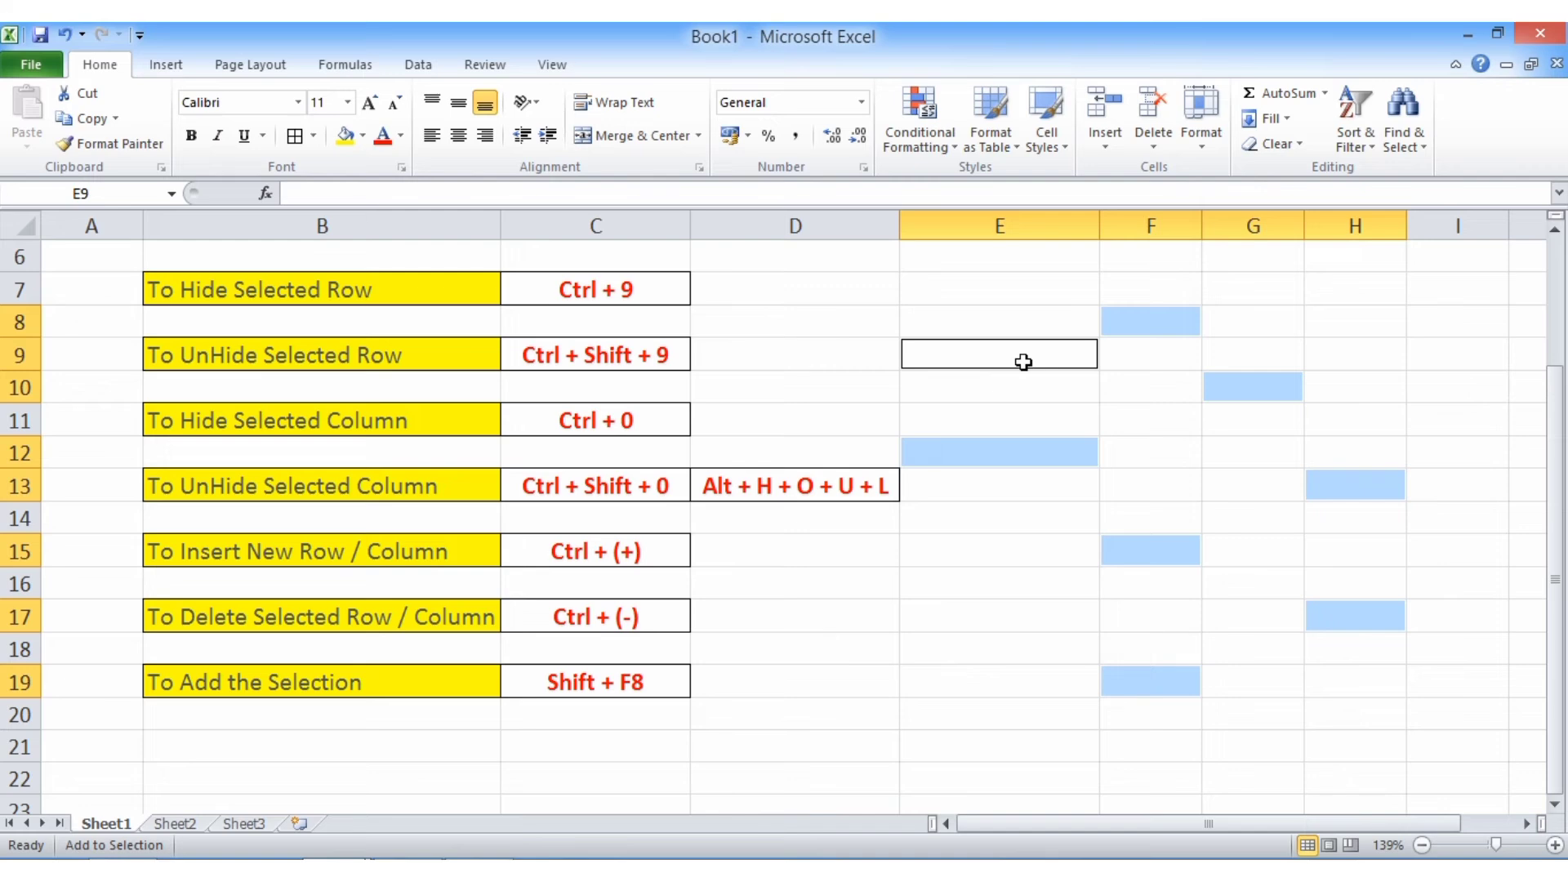
- Fill the selected non-adjacent cells with standard green and set their font colour to white
left_click(362, 135)
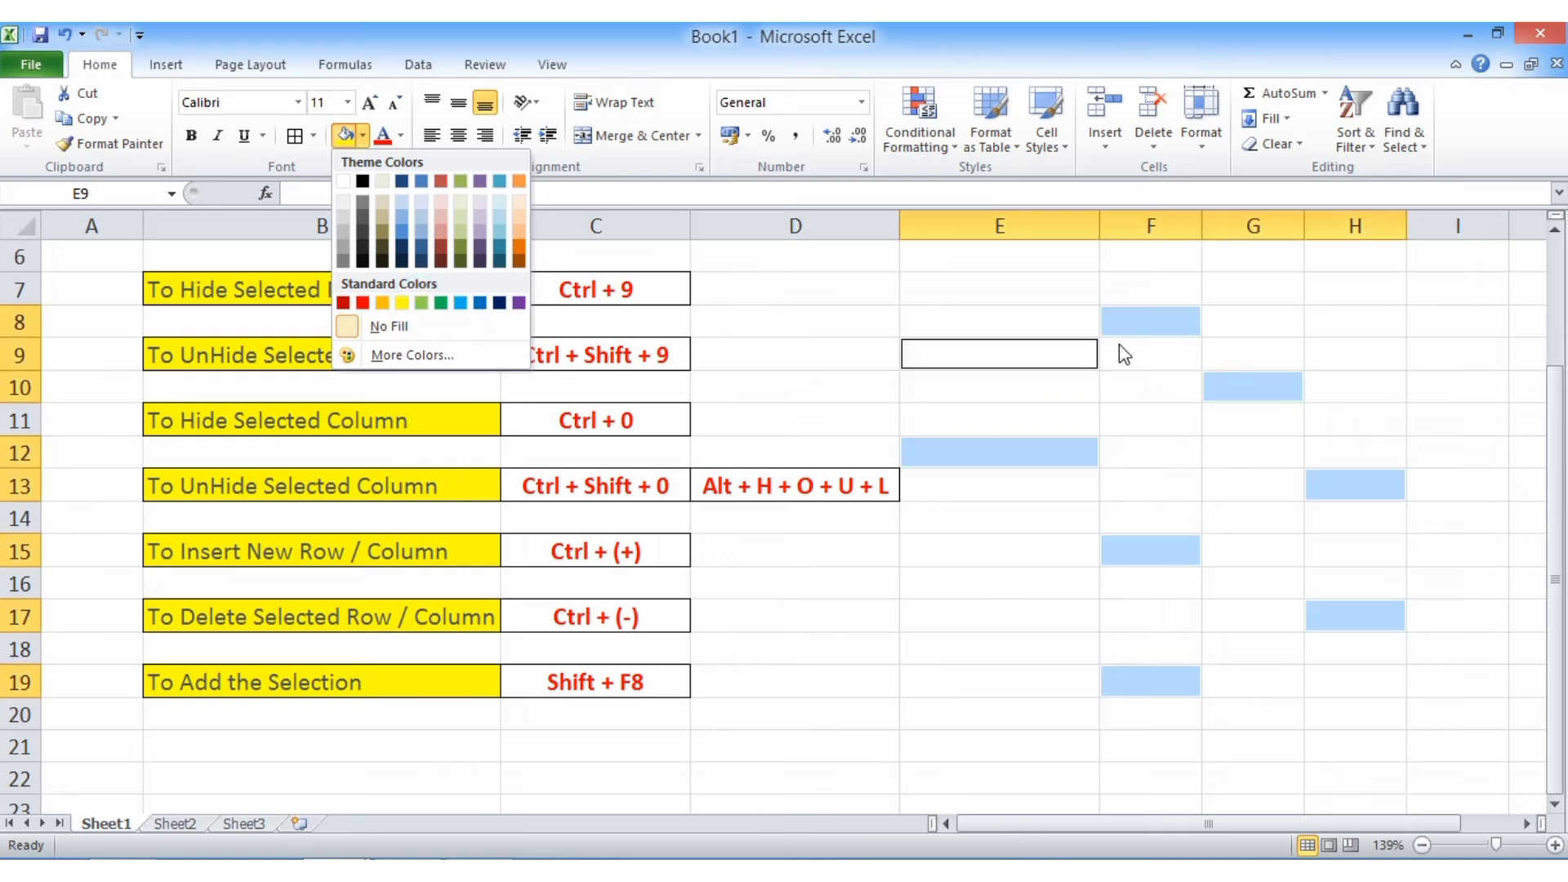
left_click(441, 303)
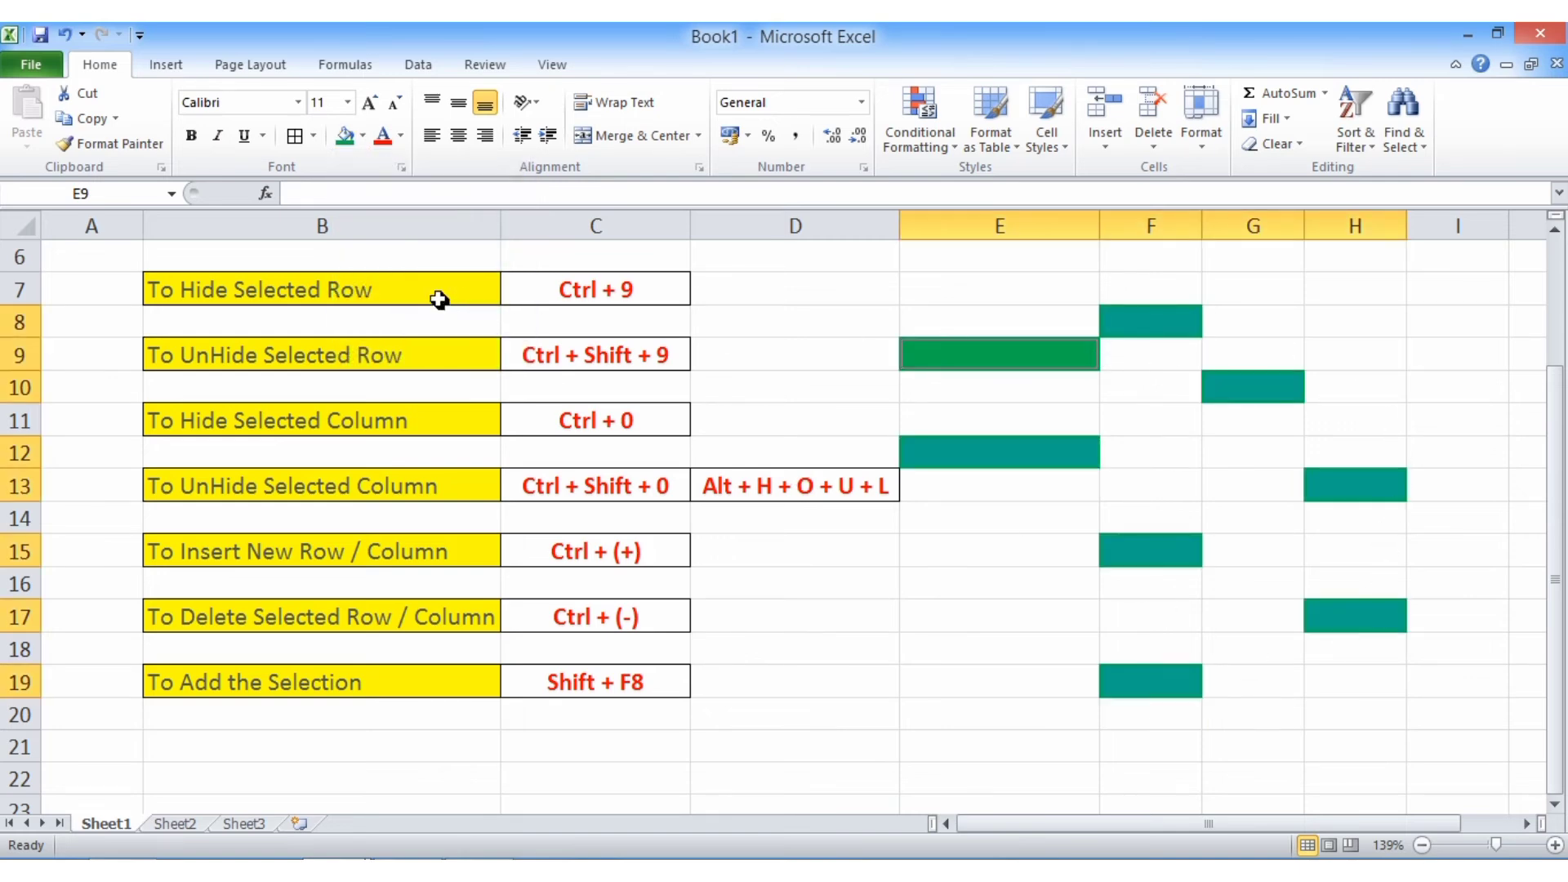
left_click(401, 135)
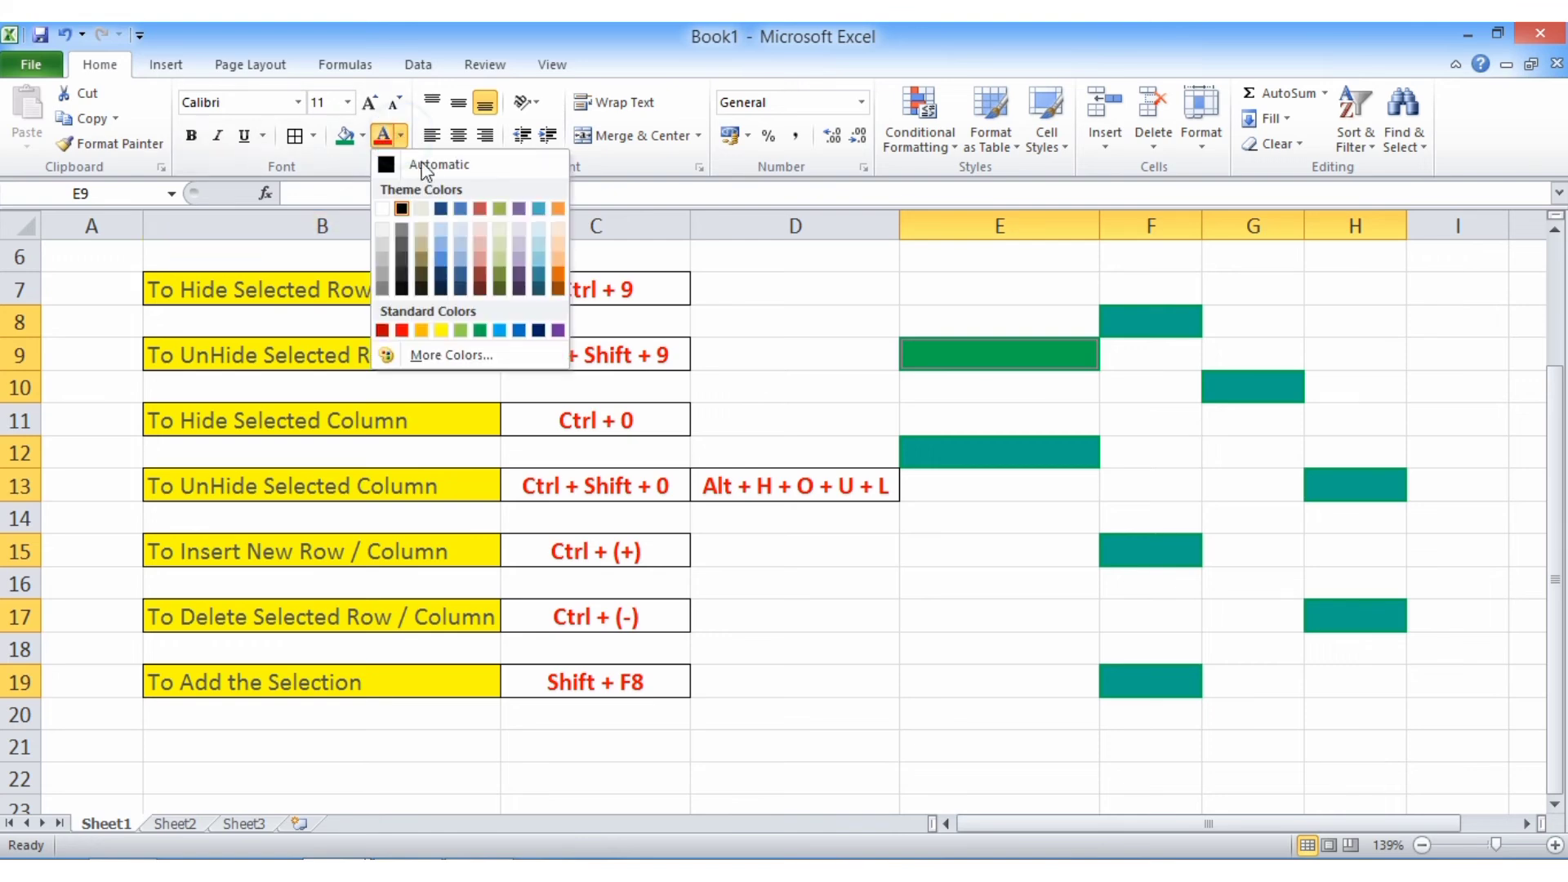
left_click(401, 237)
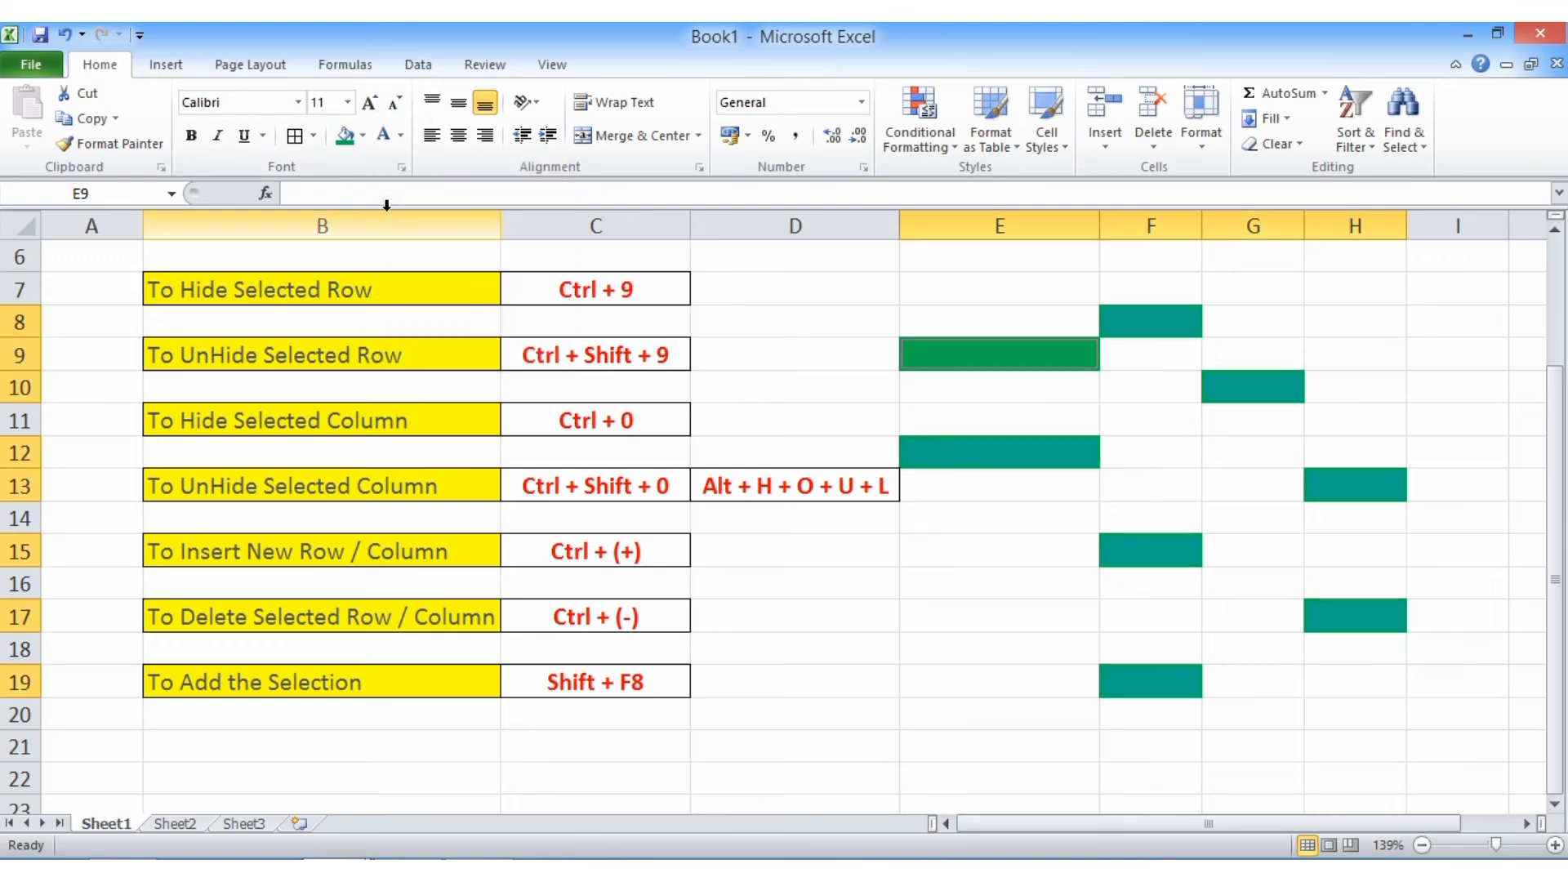
- Apply All Borders to the selected green cells
left_click(313, 135)
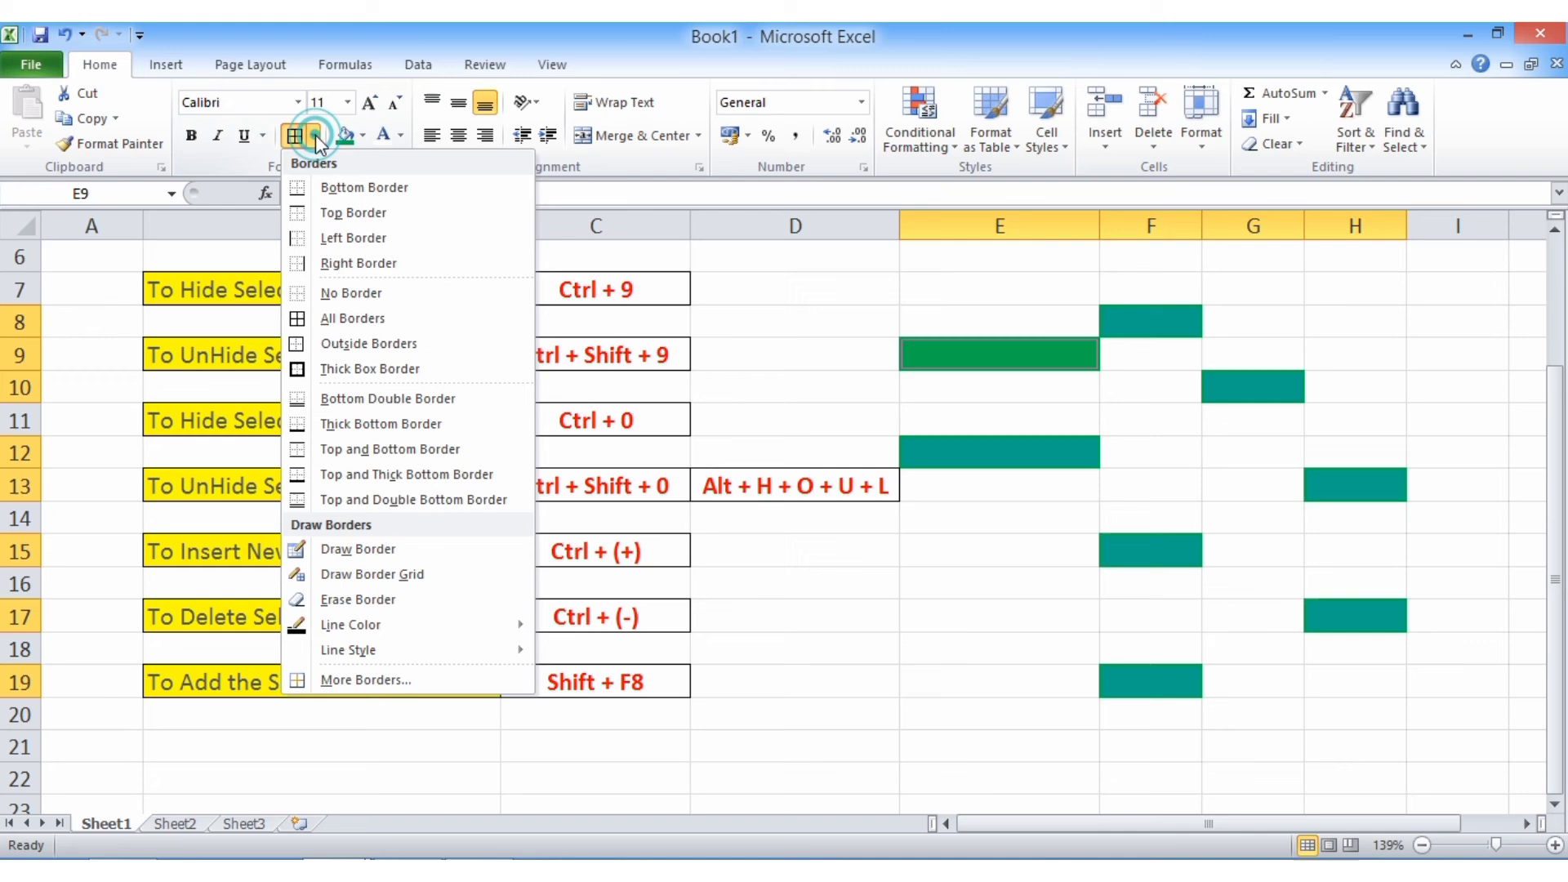
left_click(324, 319)
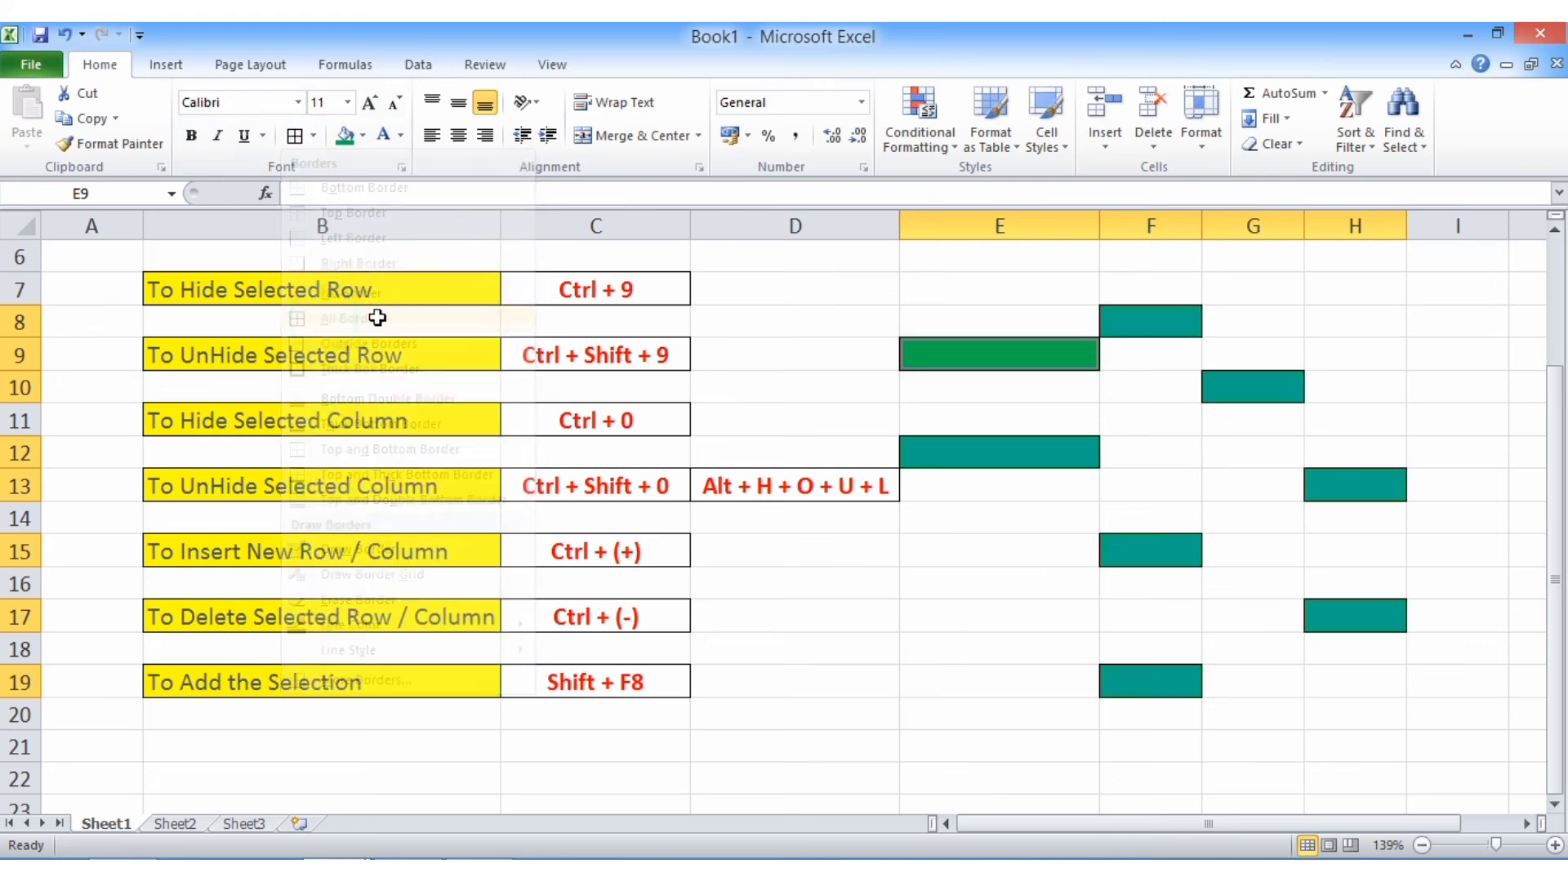
- Enter 12 in cell E9, 45 in cell F8 and the text asdf in cell G10
left_click(977, 362)
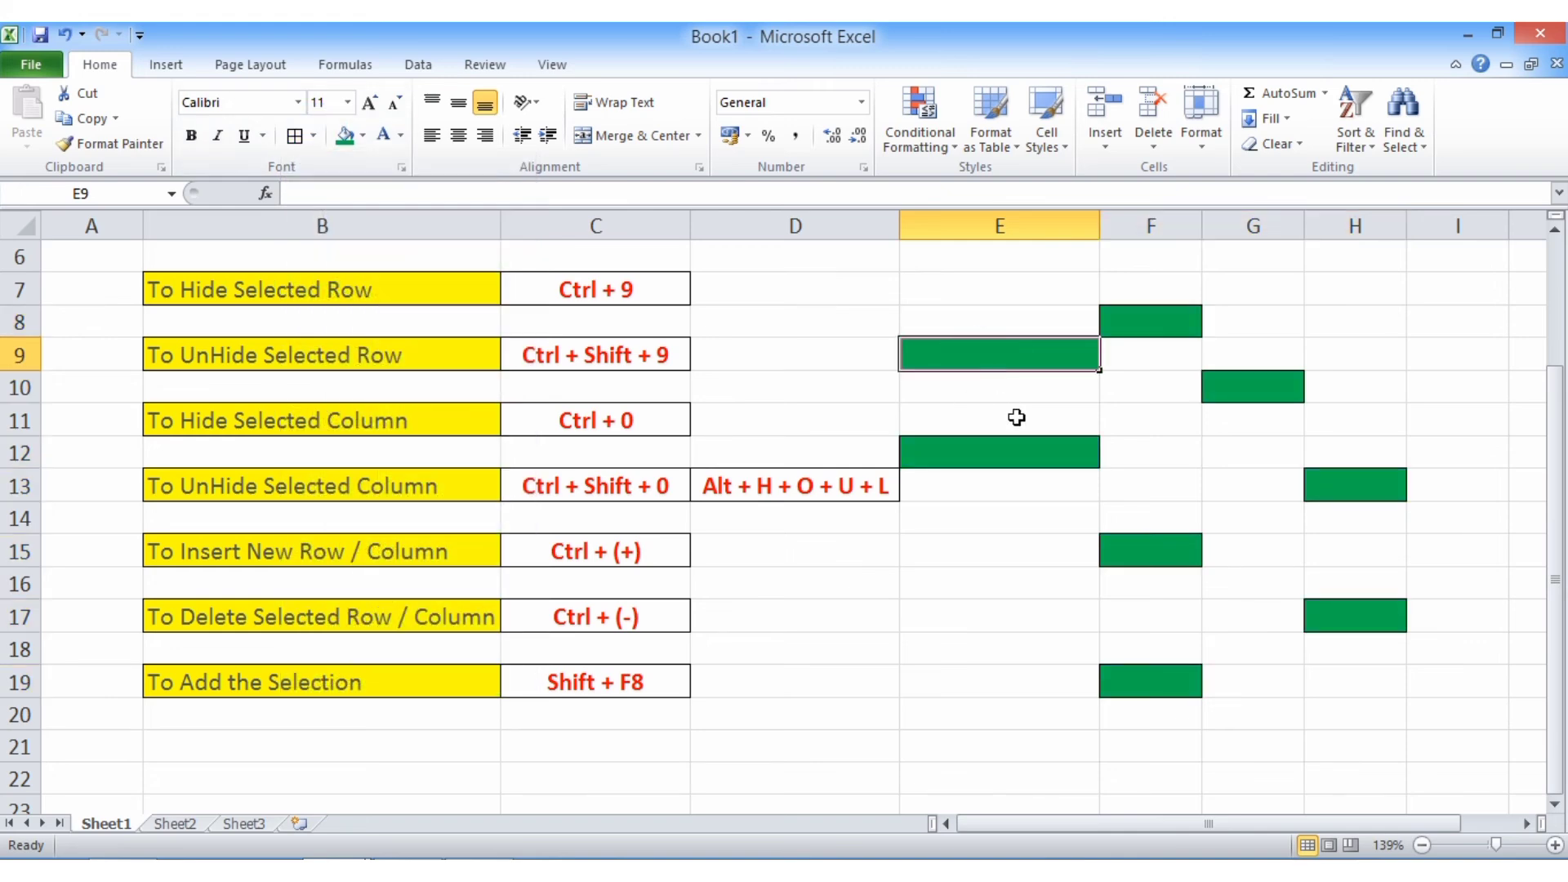
type("12")
left_click(1135, 326)
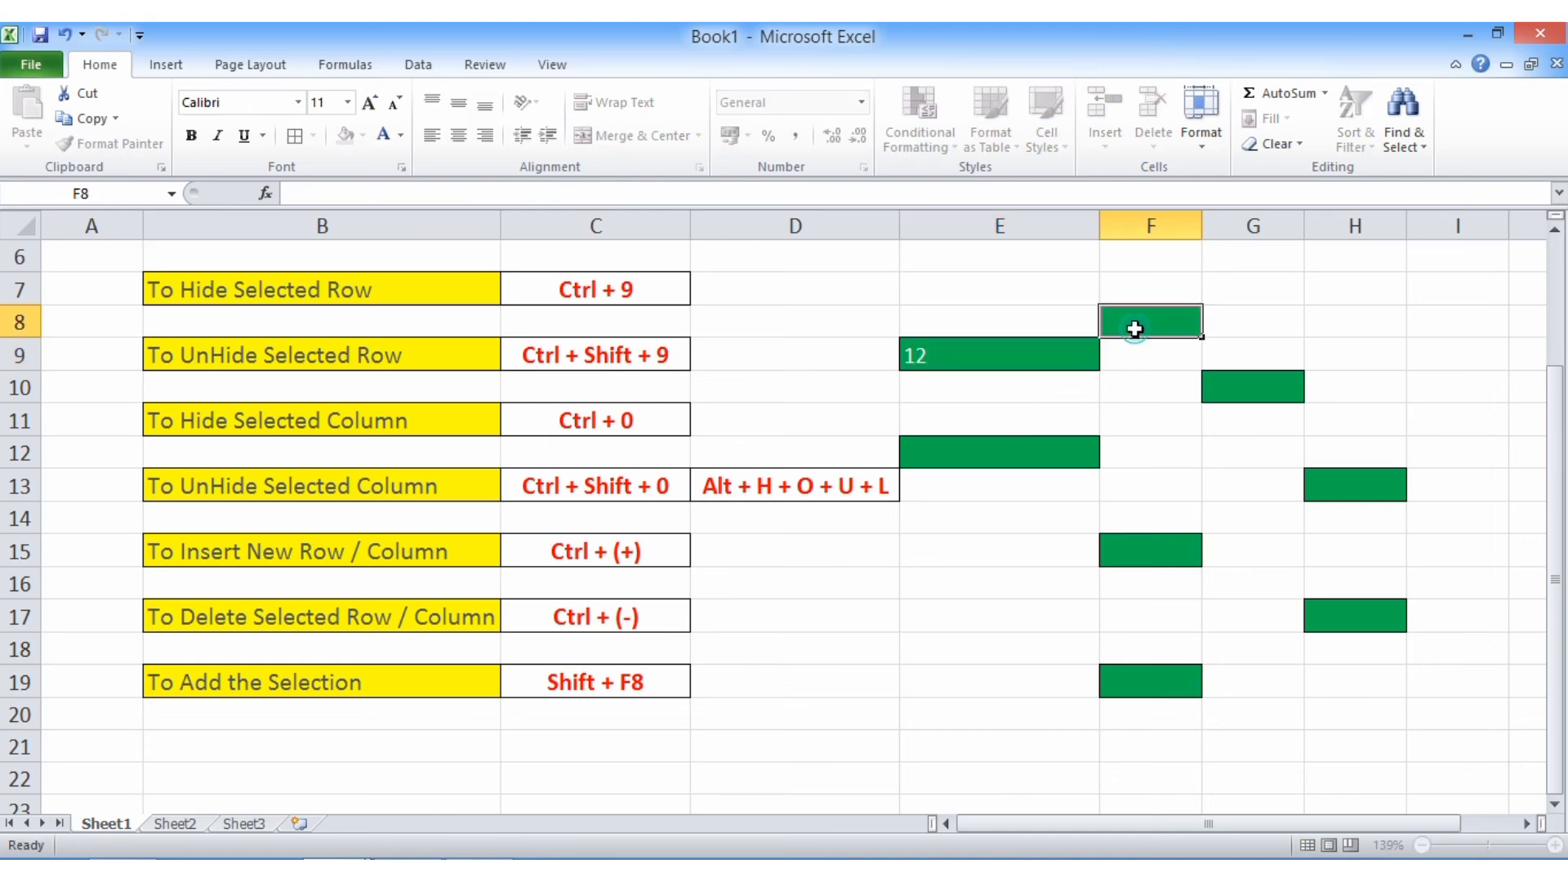
type("45")
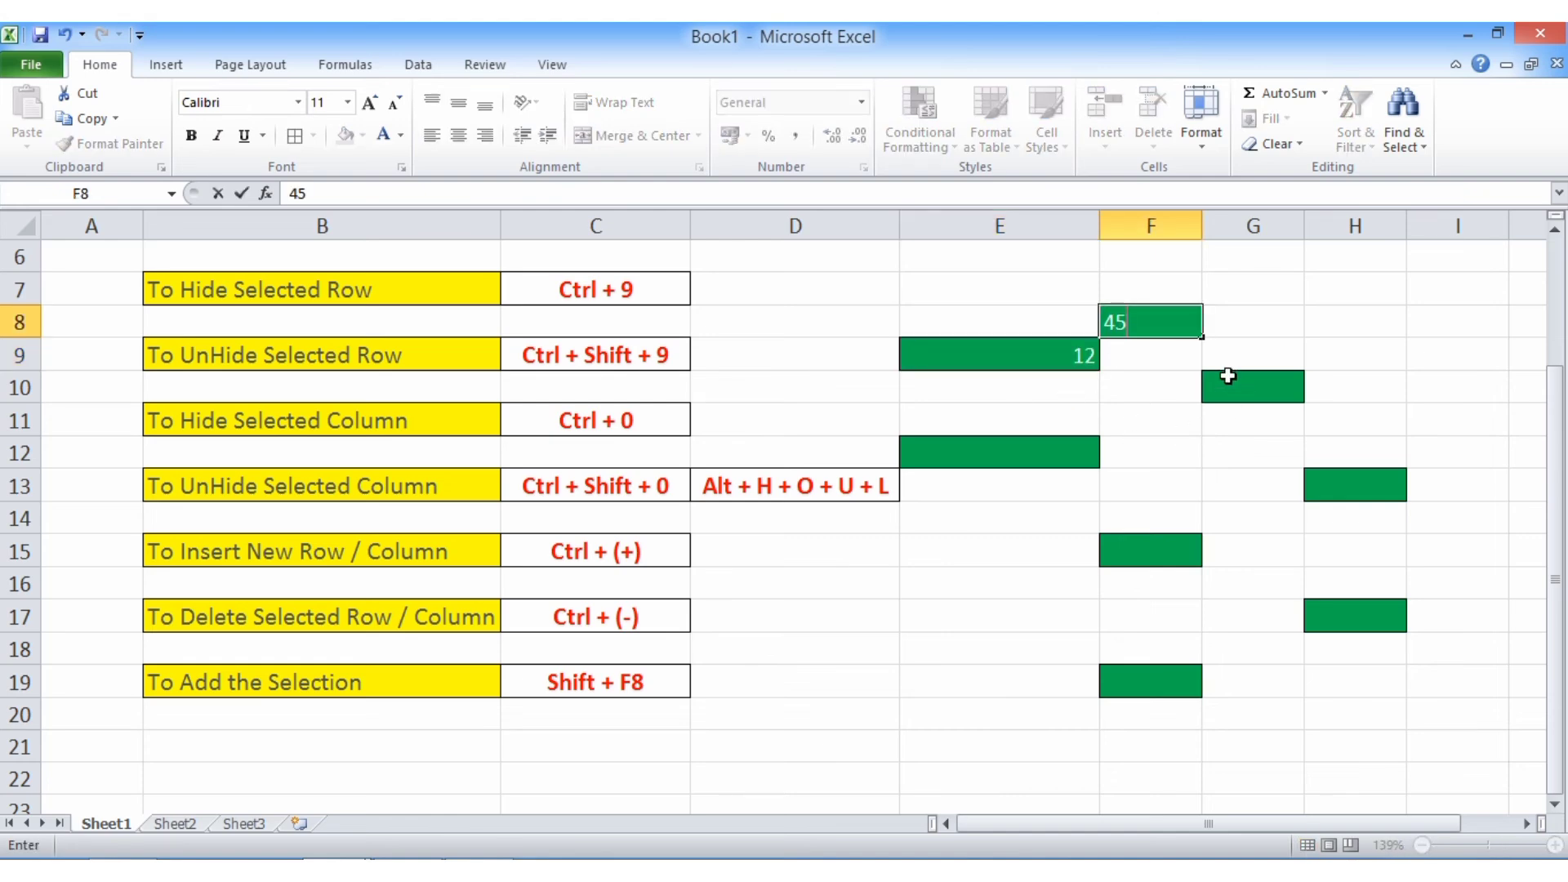
left_click(1237, 387)
type("asdf")
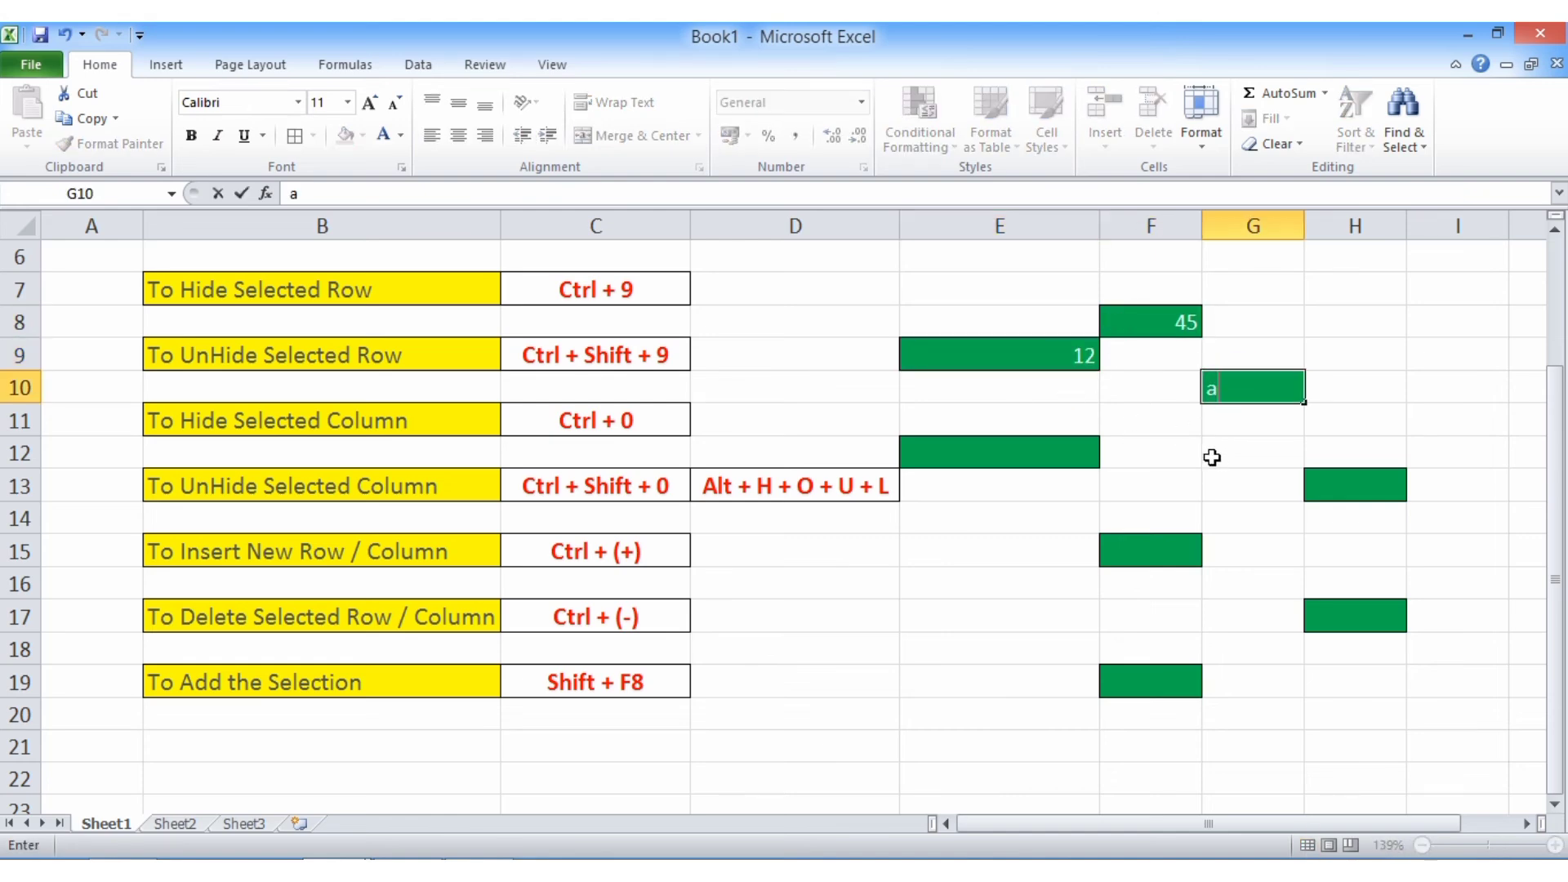
left_click(993, 448)
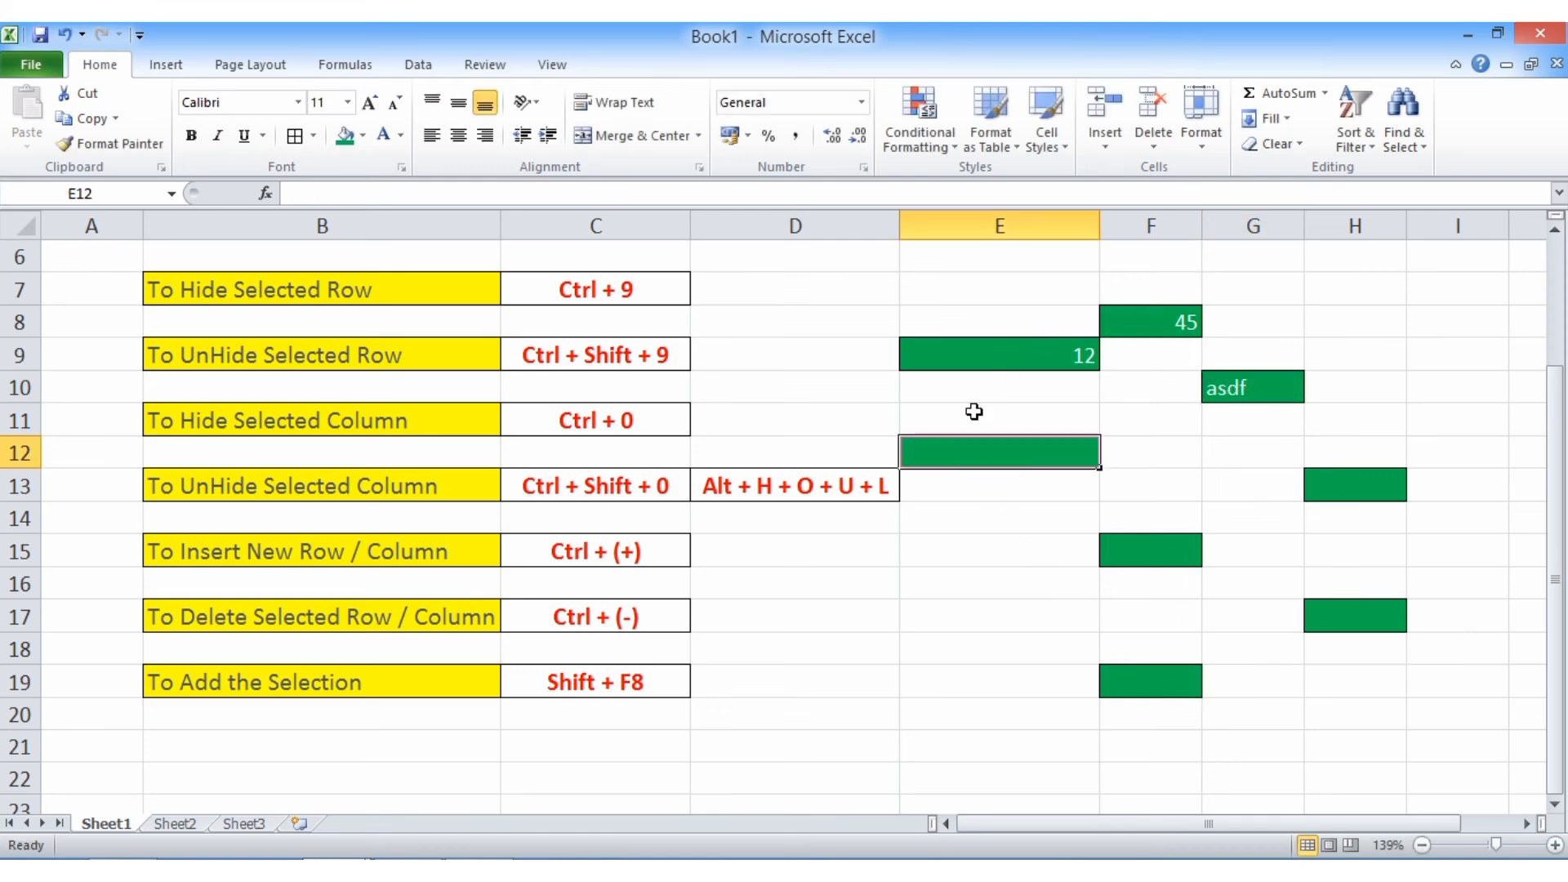
left_click(587, 686)
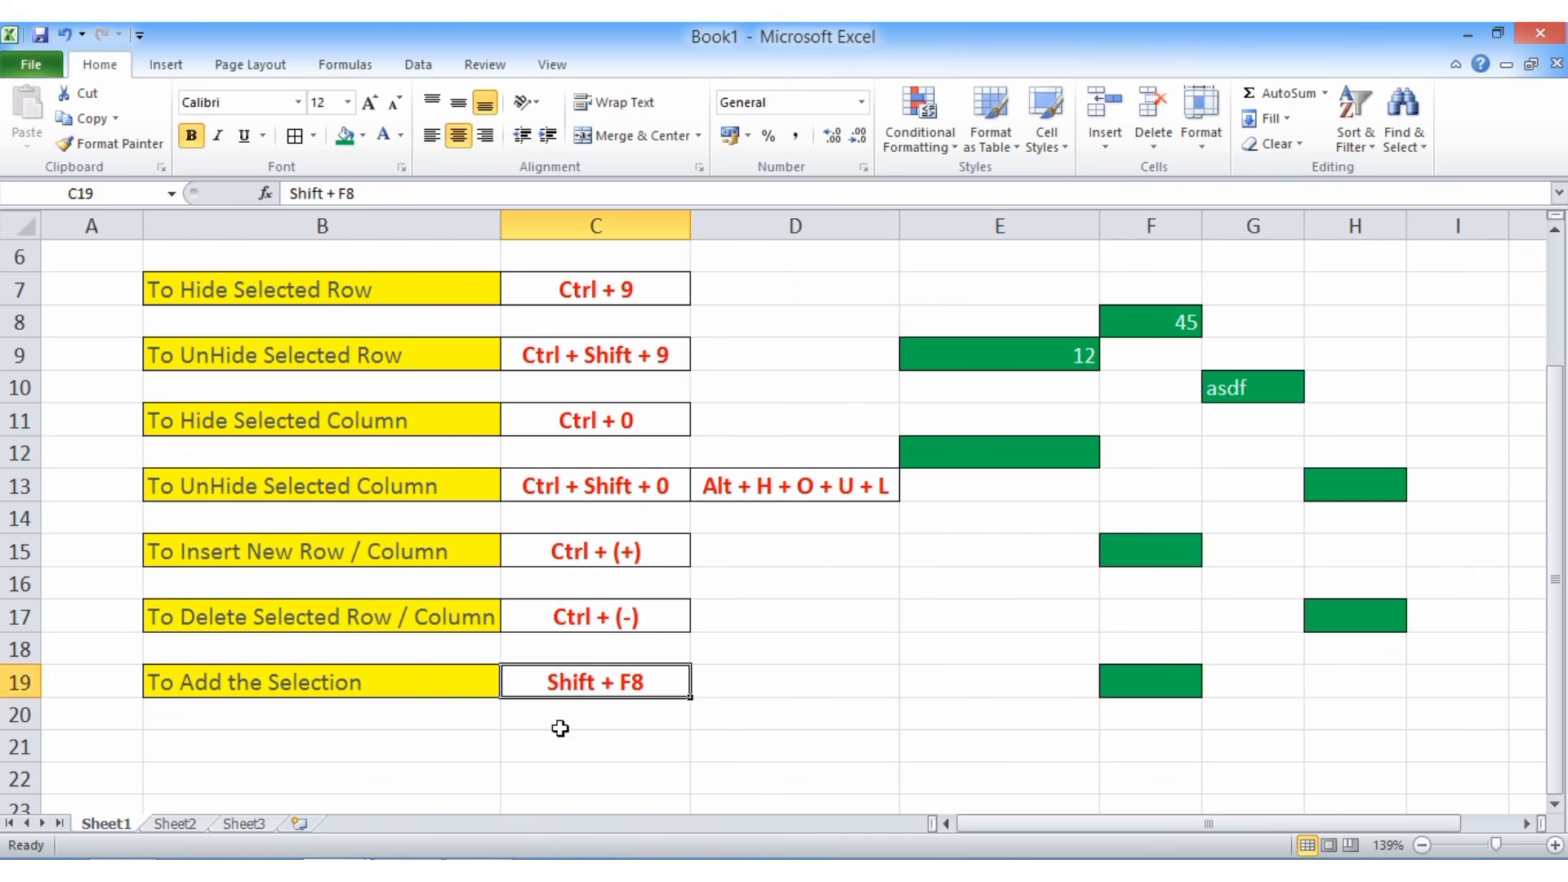
scroll(560, 729, "up", 1)
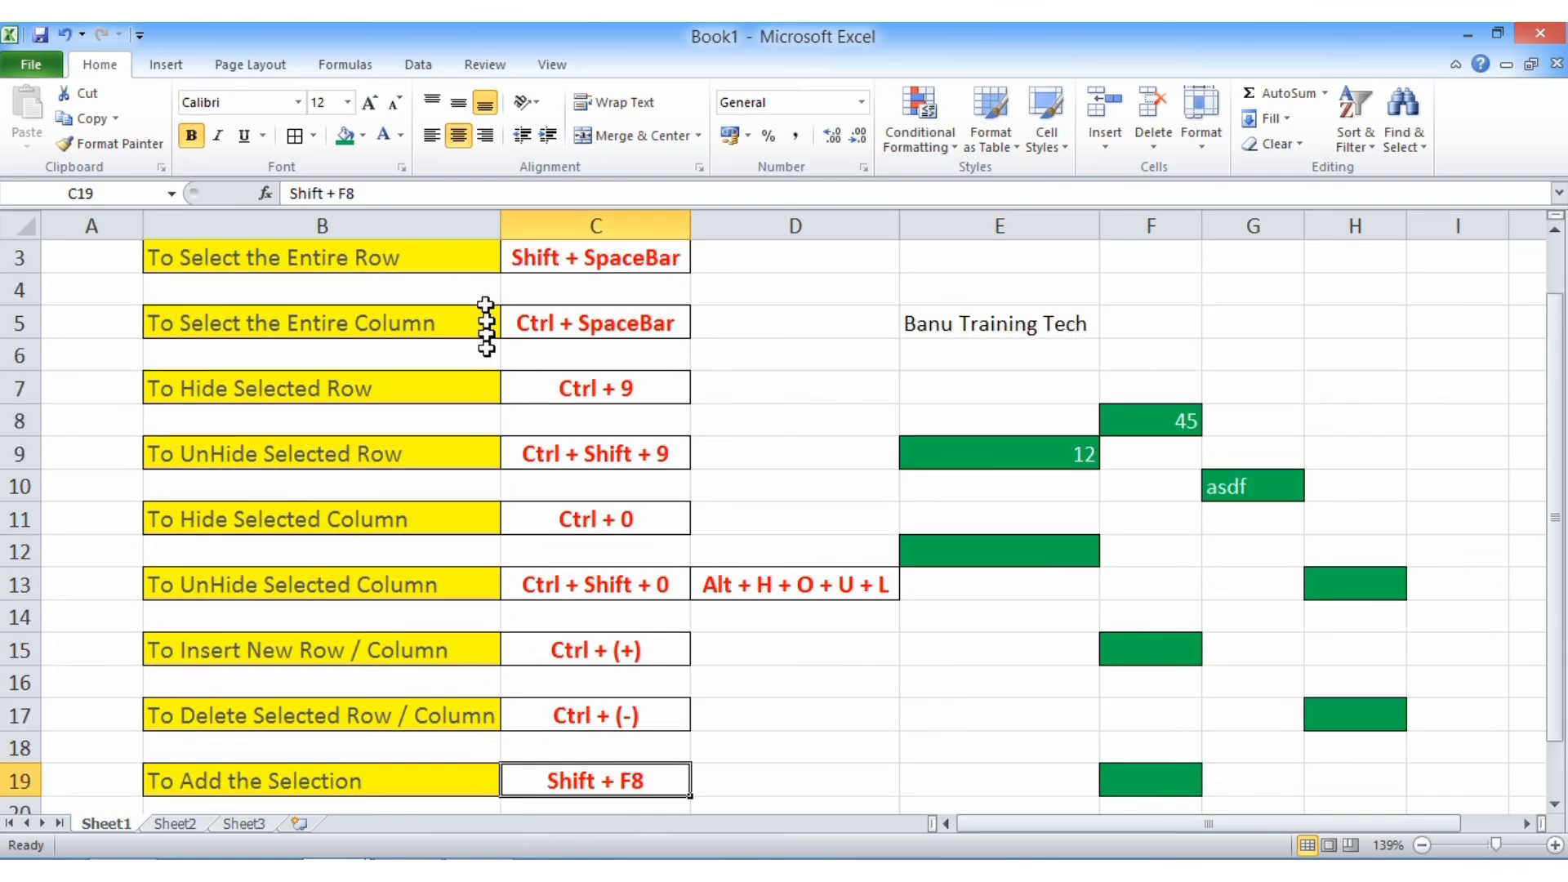